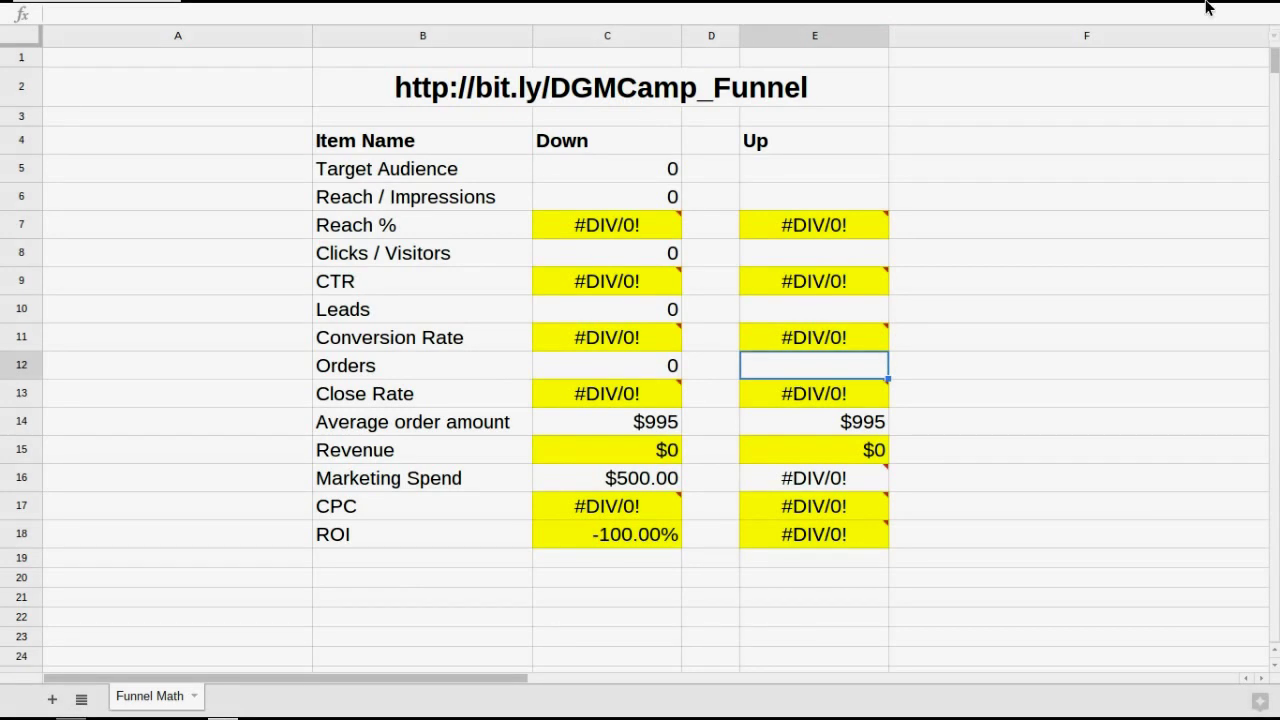
{"action": "left_click", "coordinate": [737, 86]}
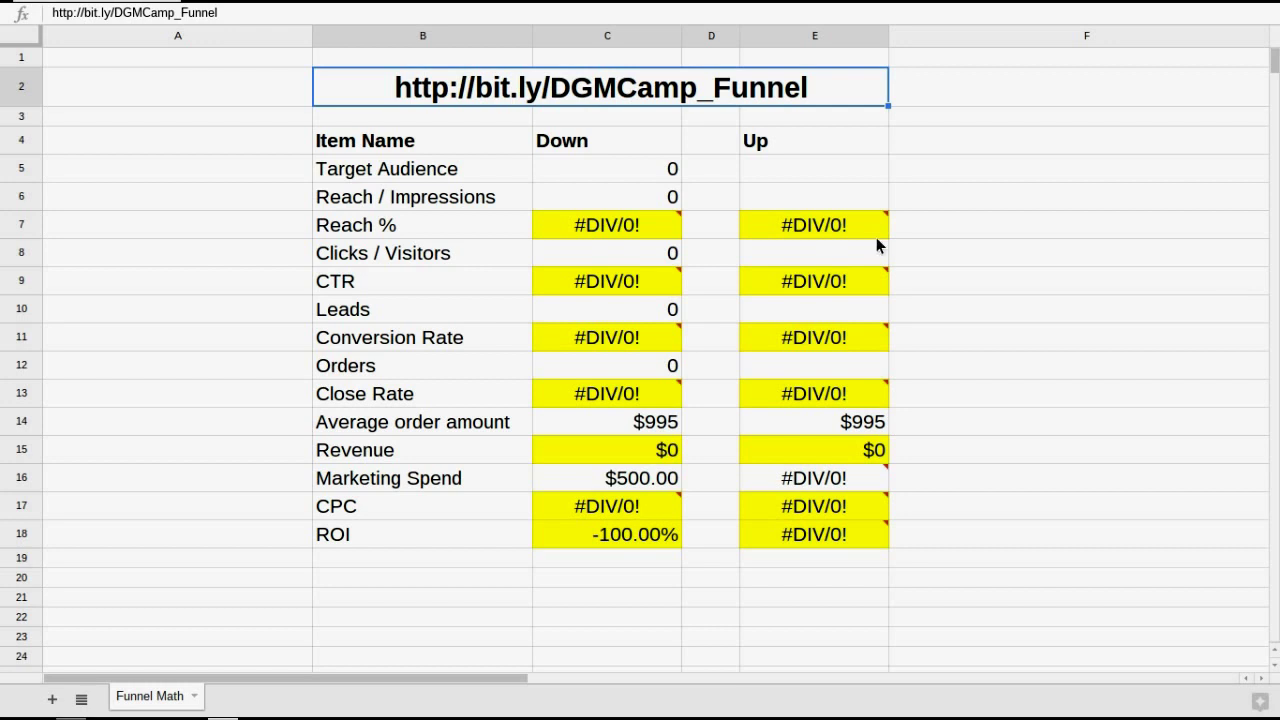
{"action": "mouse_move", "coordinate": [624, 152]}
{"action": "left_mouse_down"}
{"action": "mouse_move", "coordinate": [627, 281]}
{"action": "mouse_move", "coordinate": [563, 497]}
{"action": "mouse_move", "coordinate": [594, 520]}
{"action": "left_mouse_up"}
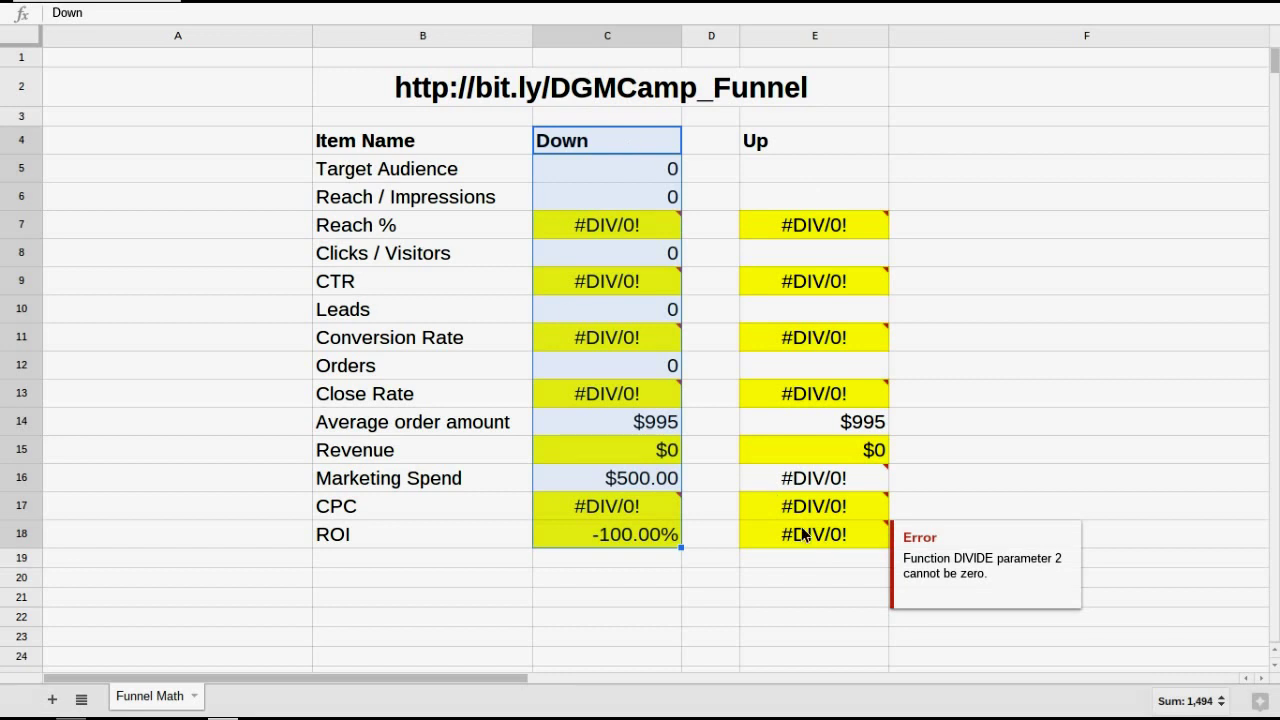
{"action": "left_click_drag", "start_coordinate": [805, 534], "coordinate": [816, 166]}
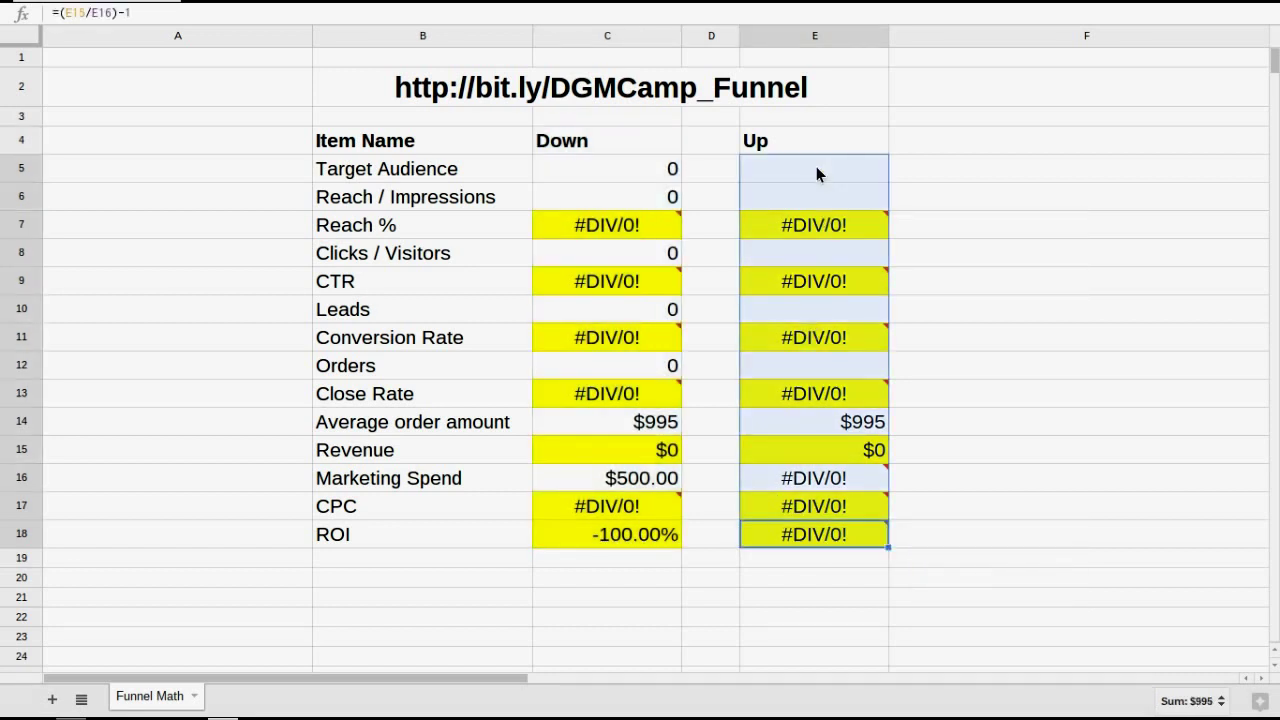
{"action": "left_click", "coordinate": [852, 377]}
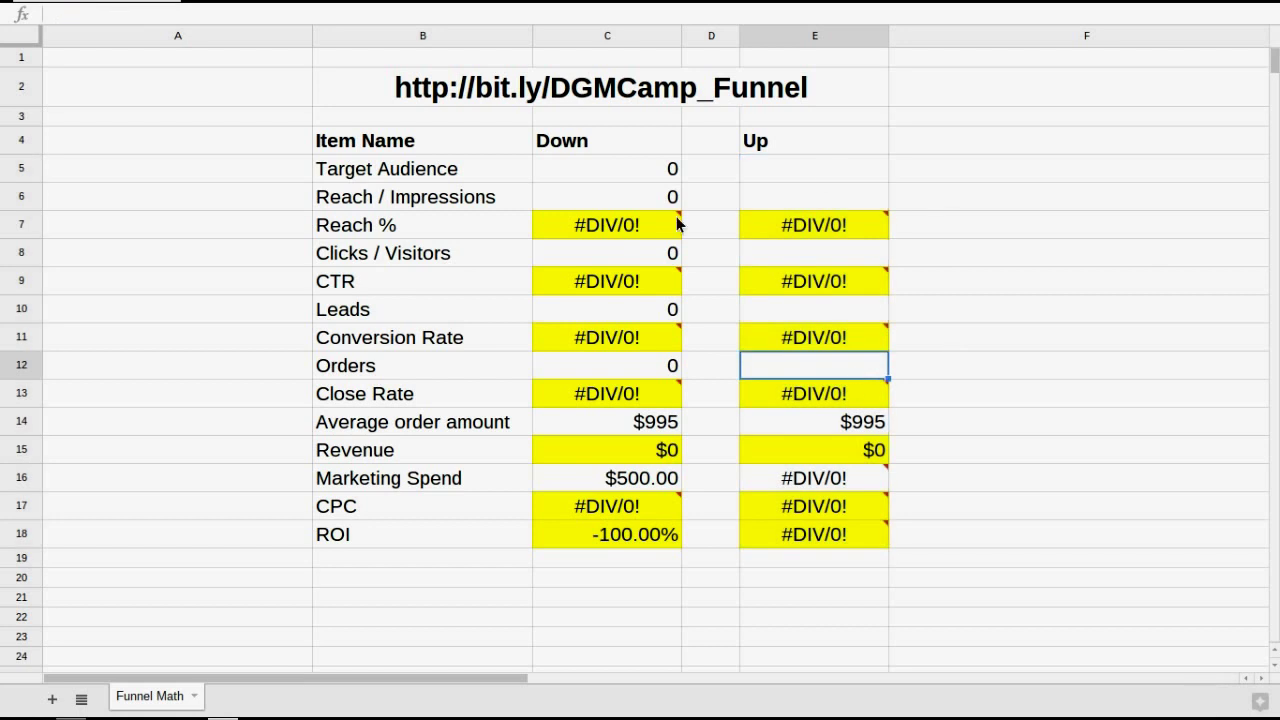
Step: Set the Target Audience in the Down column to 670000
{"action": "left_click", "coordinate": [633, 174]}
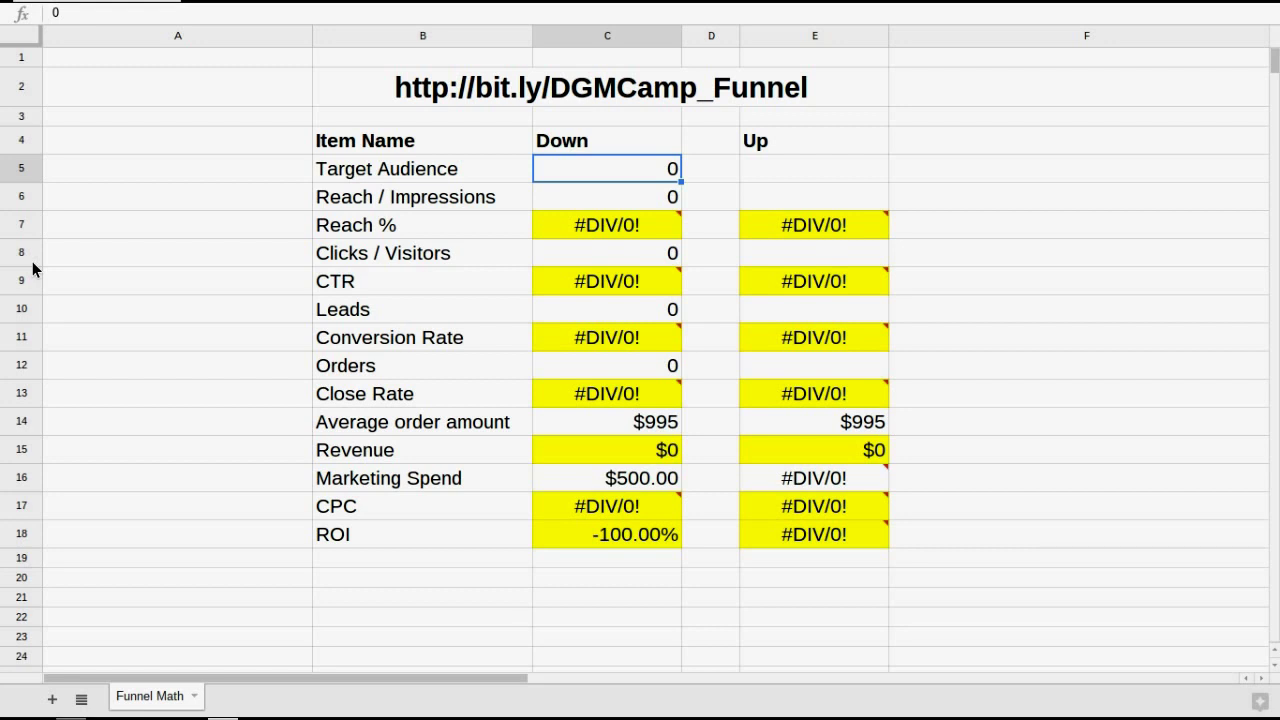
{"action": "type", "text": "6700"}
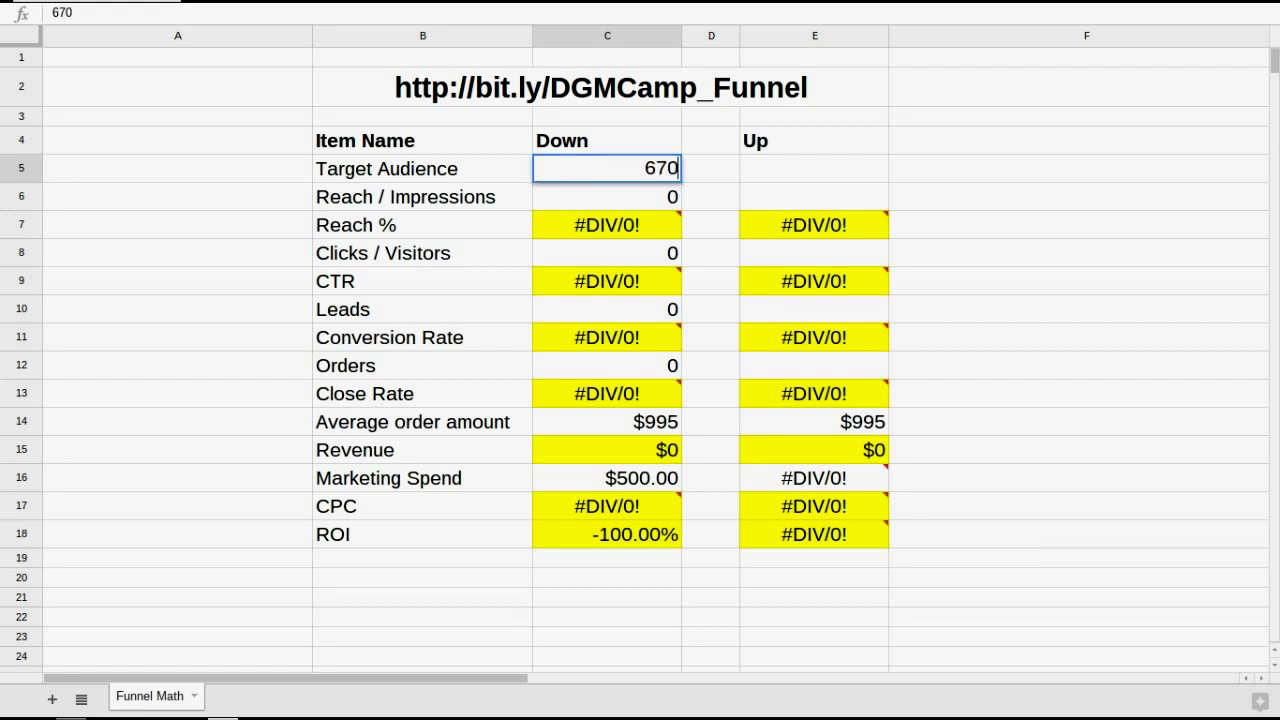
{"action": "type", "text": "00"}
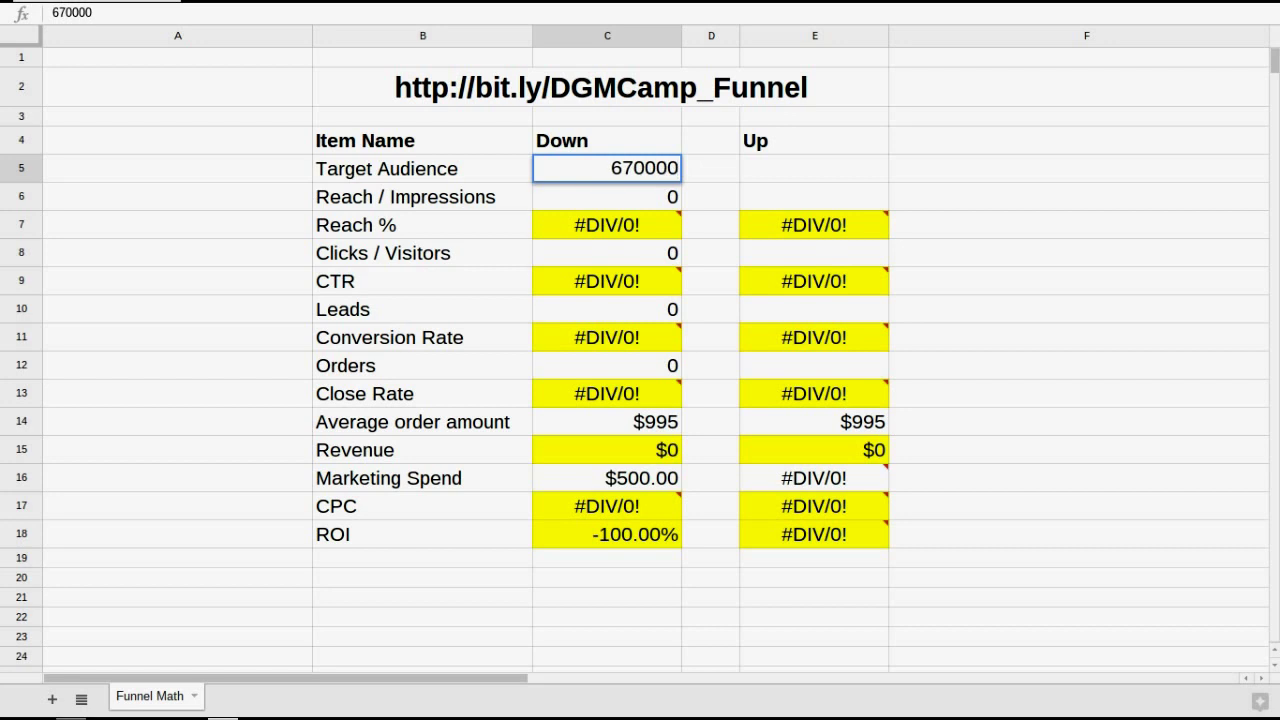
{"action": "key", "text": "Return"}
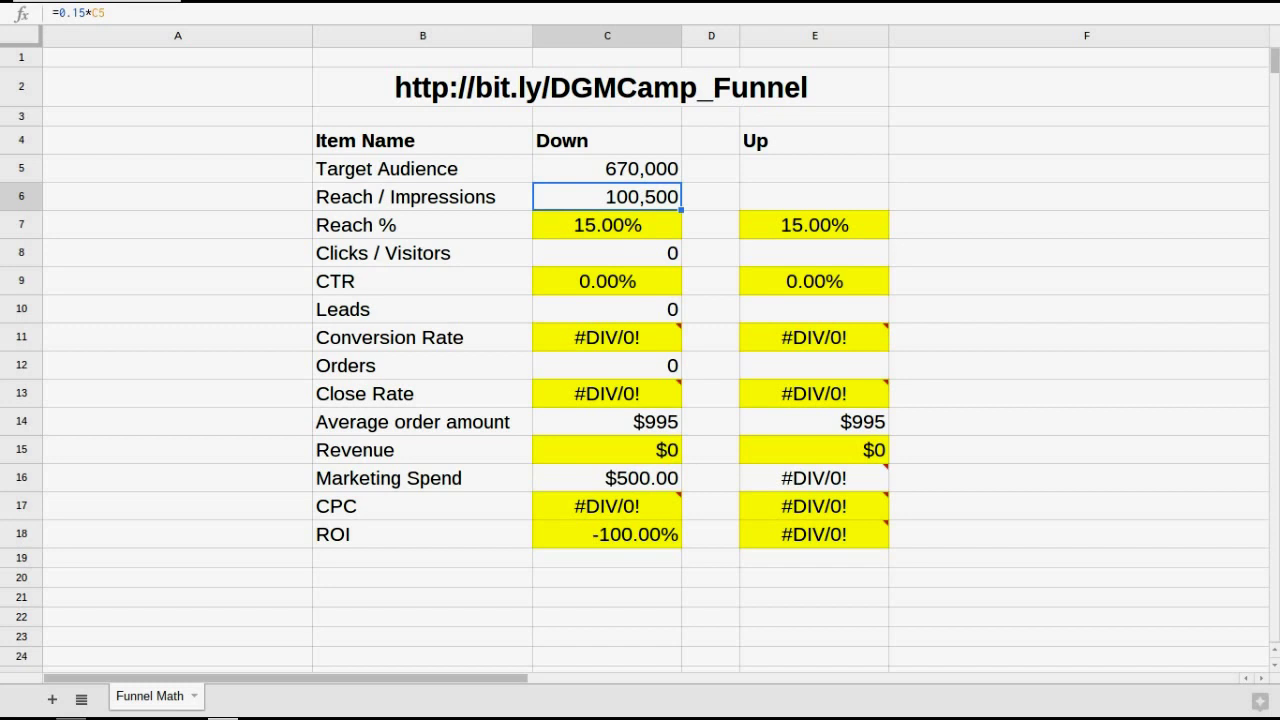
Step: Set Clicks / Visitors in the Down column to 1750
{"action": "key", "text": "Down"}
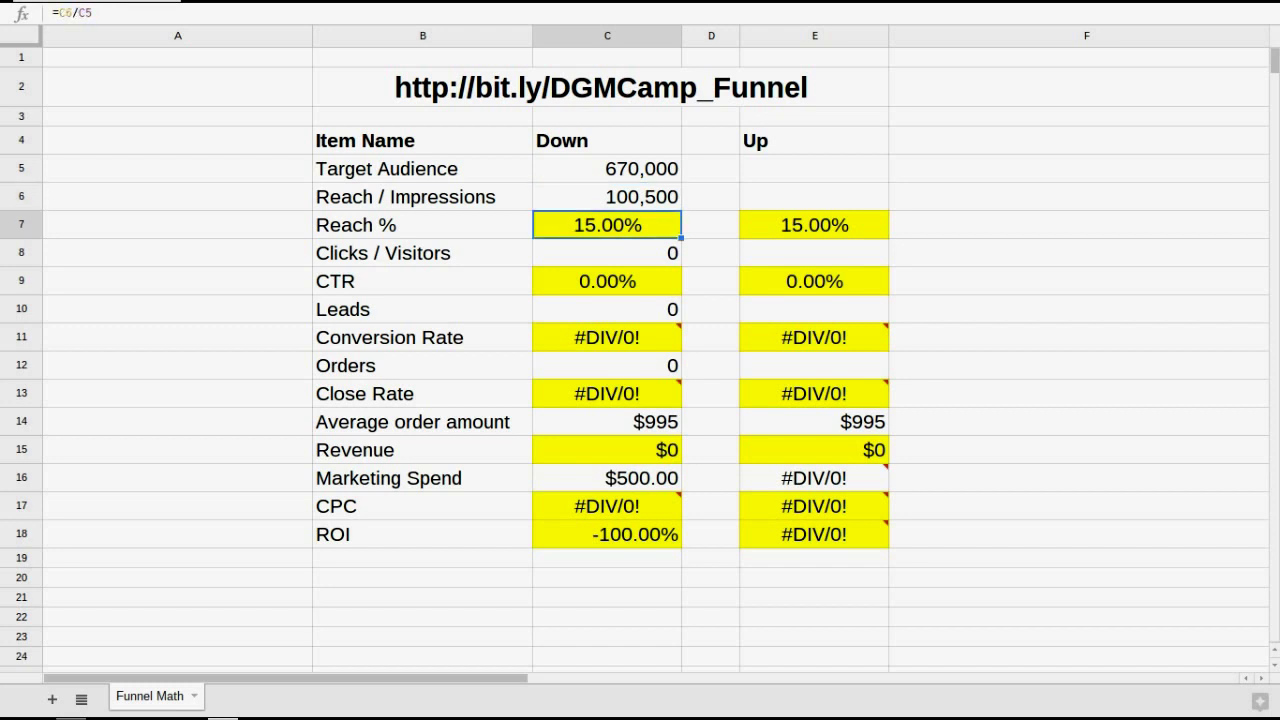
{"action": "left_click", "coordinate": [607, 196]}
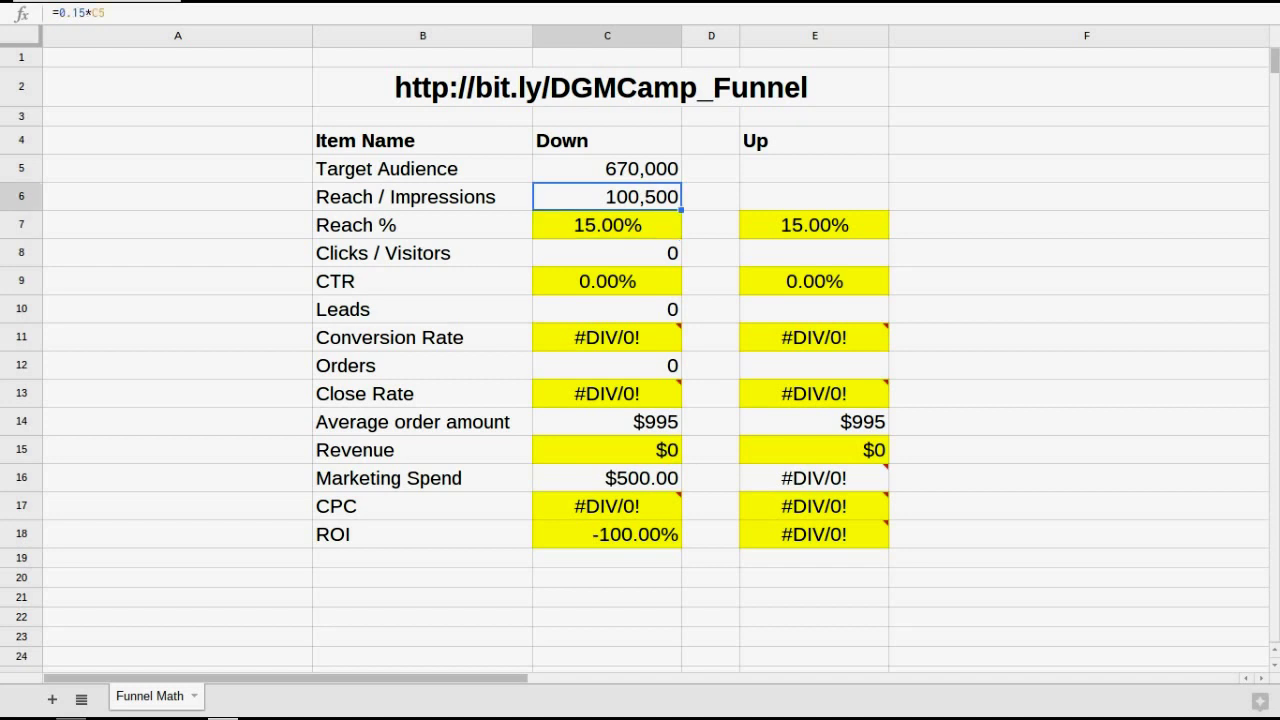
{"action": "key", "text": "Down"}
{"action": "key", "text": "Down"}
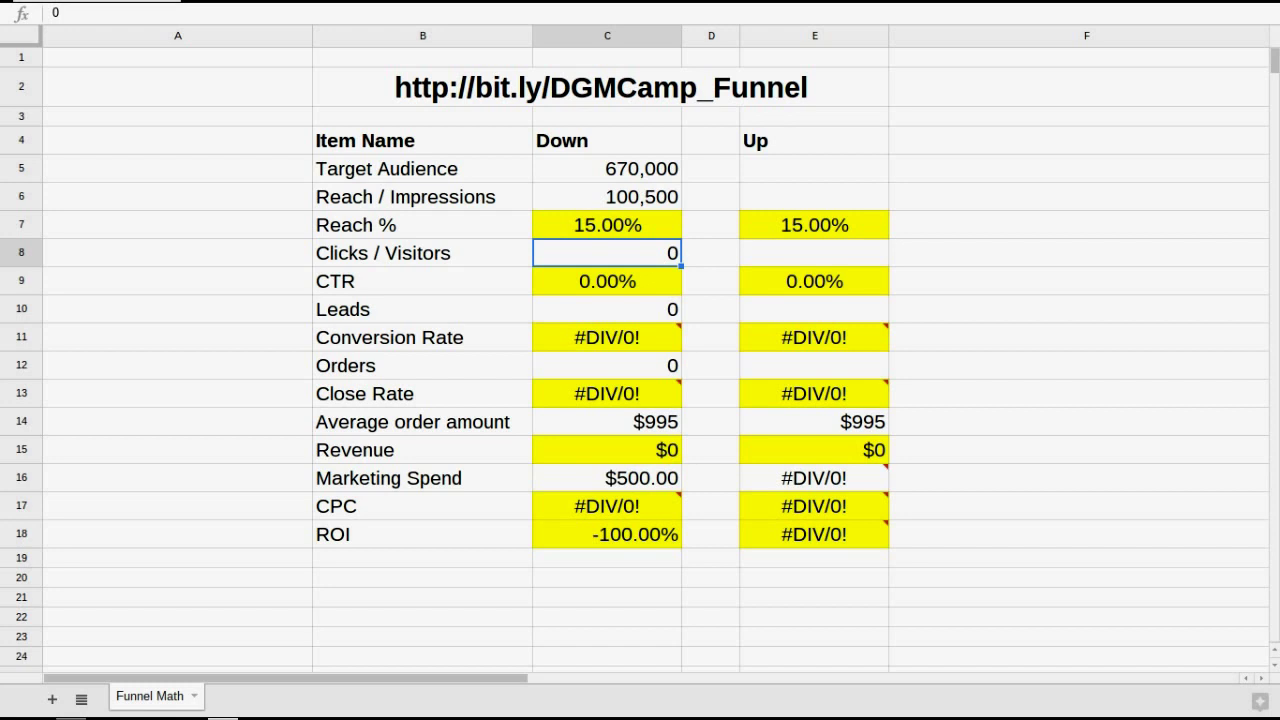
{"action": "type", "text": "1750"}
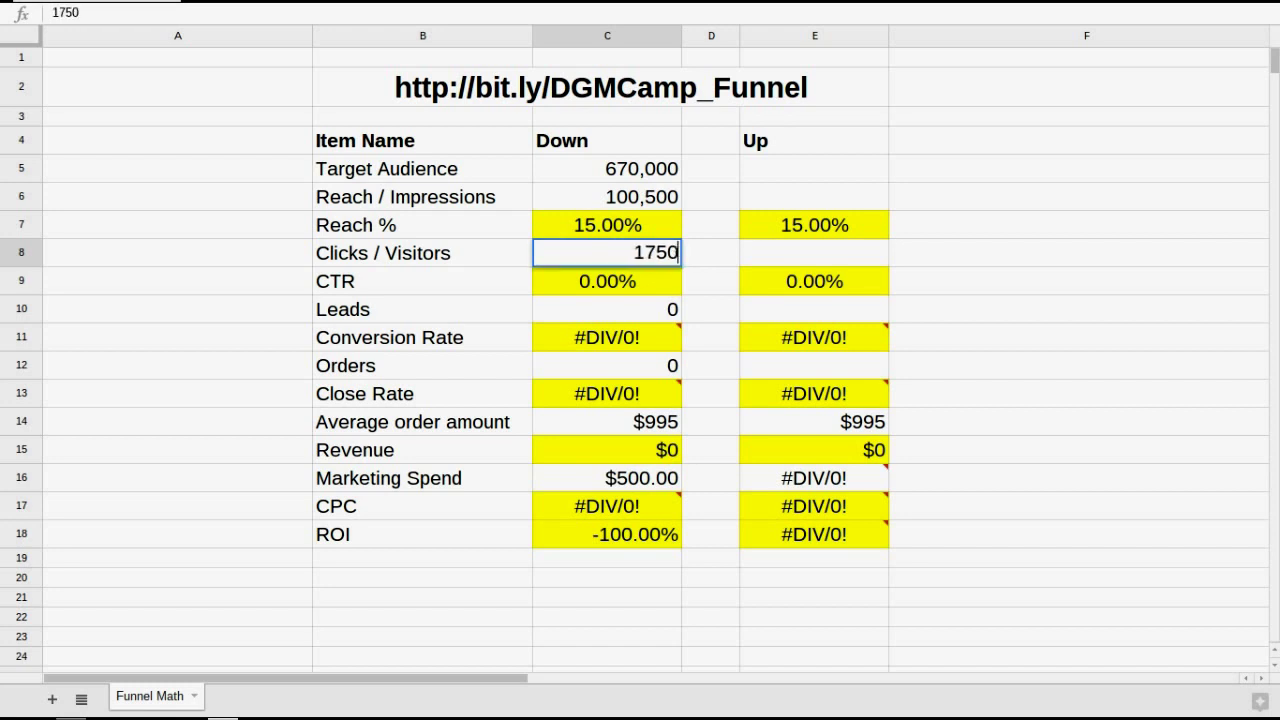
{"action": "key", "text": "Return"}
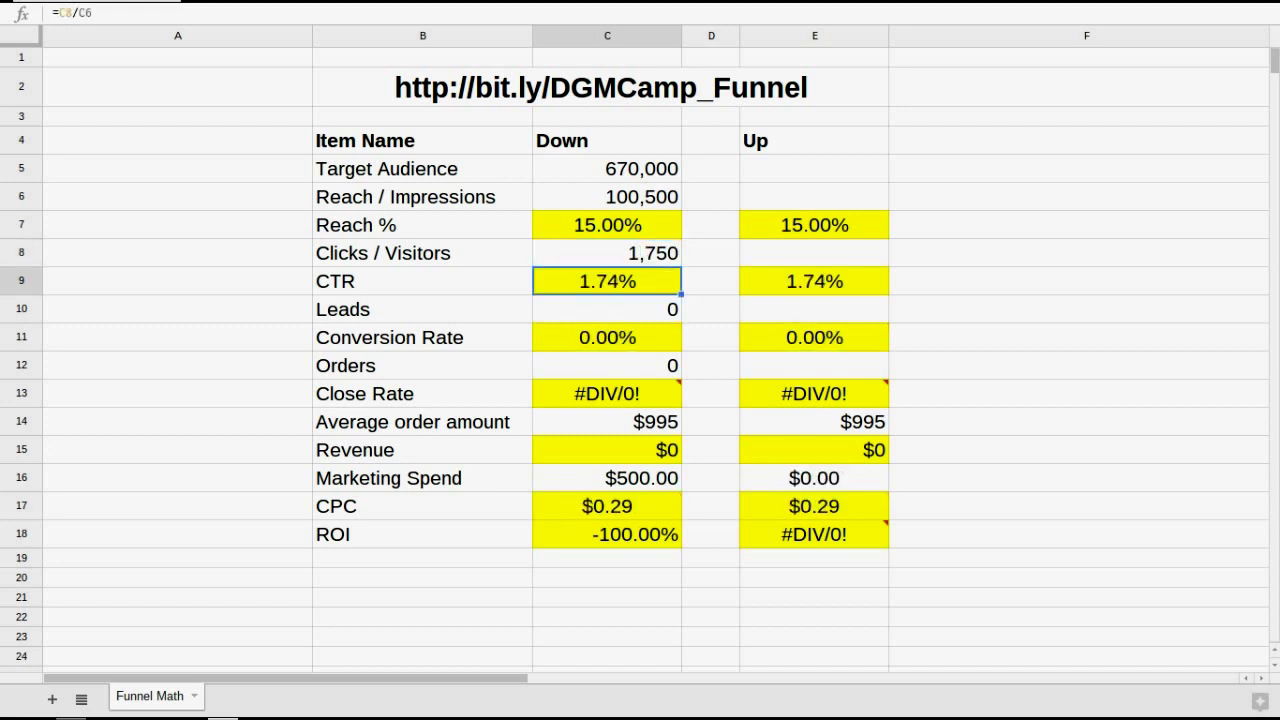
{"action": "left_click", "coordinate": [530, 252]}
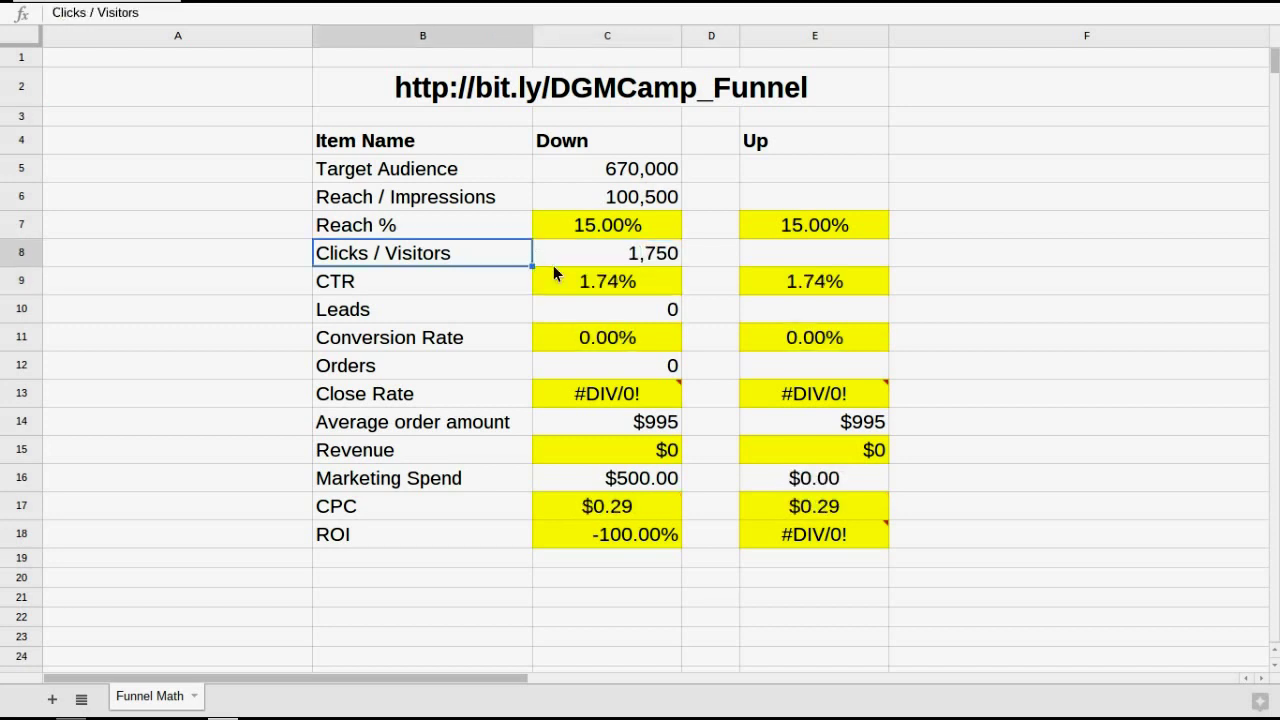
{"action": "left_click", "coordinate": [598, 253]}
{"action": "left_click", "coordinate": [612, 205]}
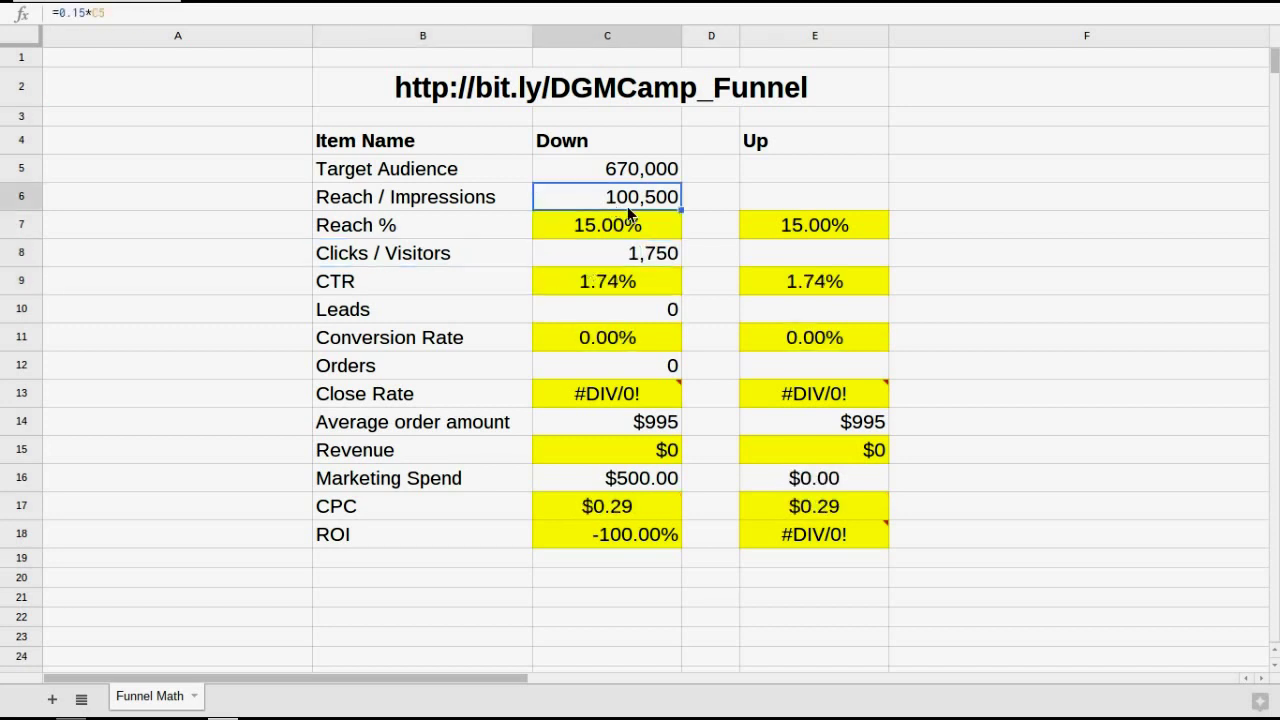
{"action": "left_click", "coordinate": [619, 286]}
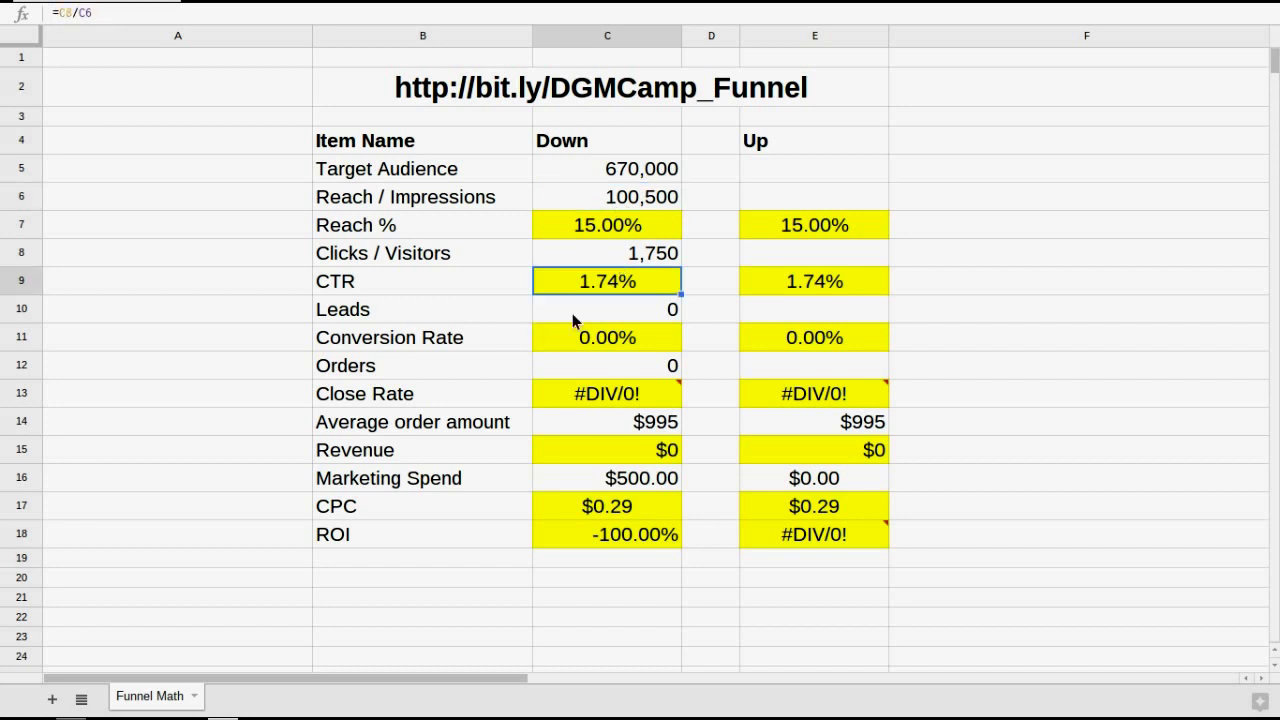
Step: Set Leads to 150 and Orders to 11 in the Down column
{"action": "left_click", "coordinate": [572, 315]}
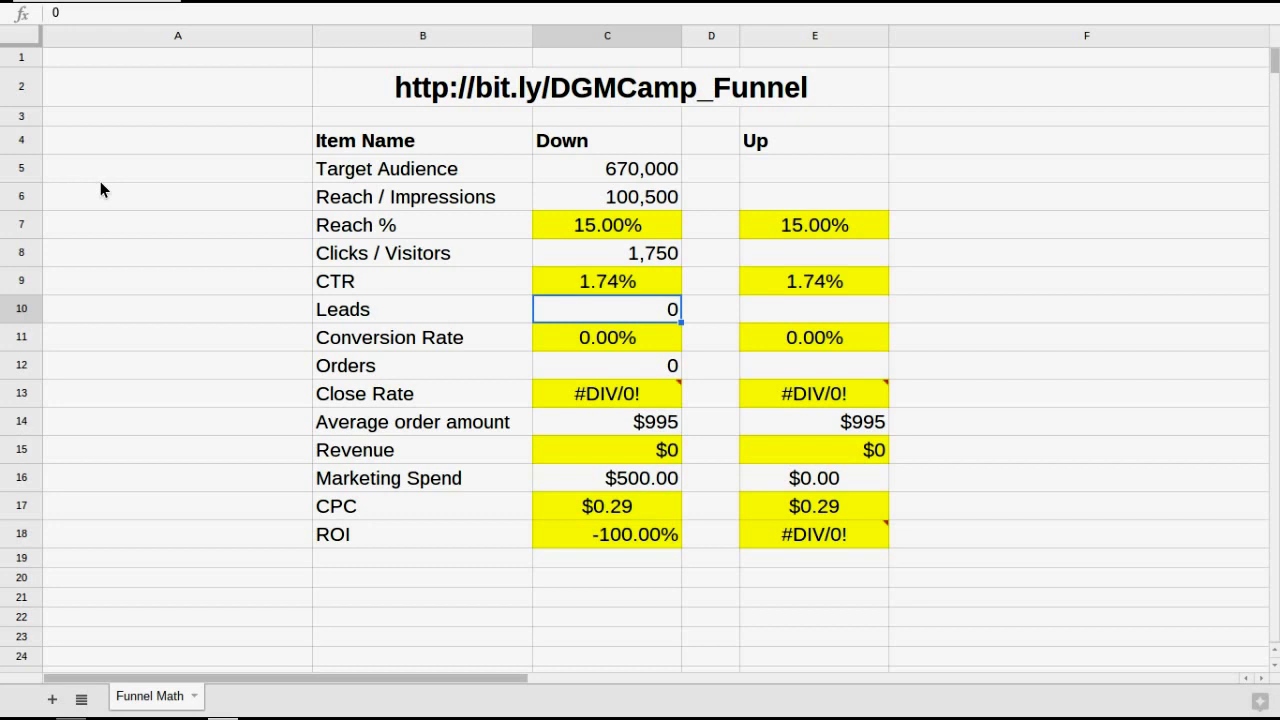
{"action": "type", "text": "150"}
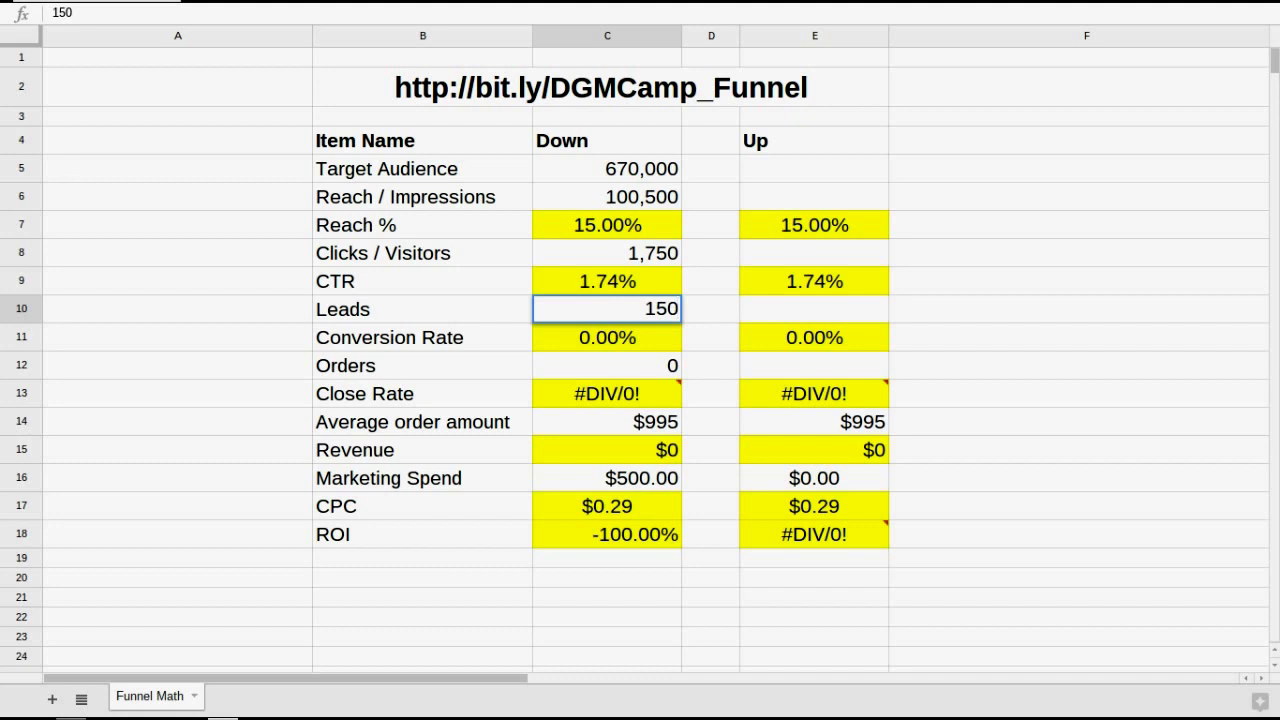
{"action": "key", "text": "Return"}
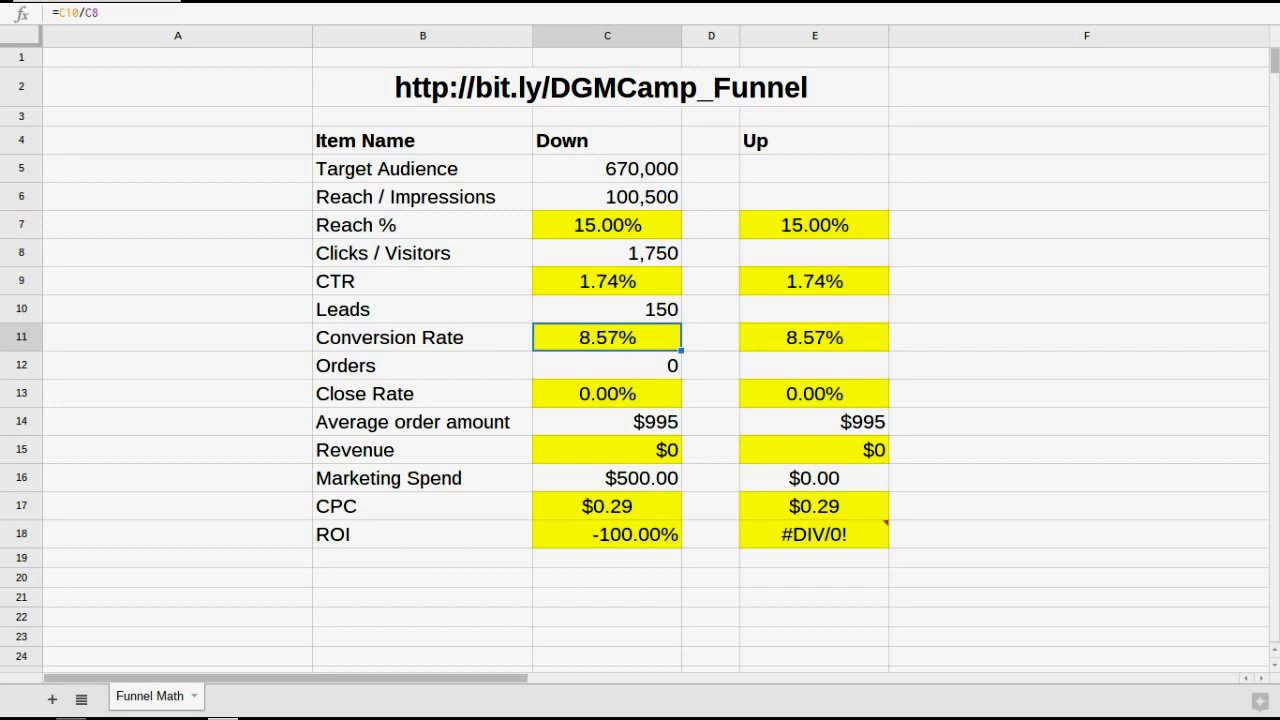
{"action": "key", "text": "Down"}
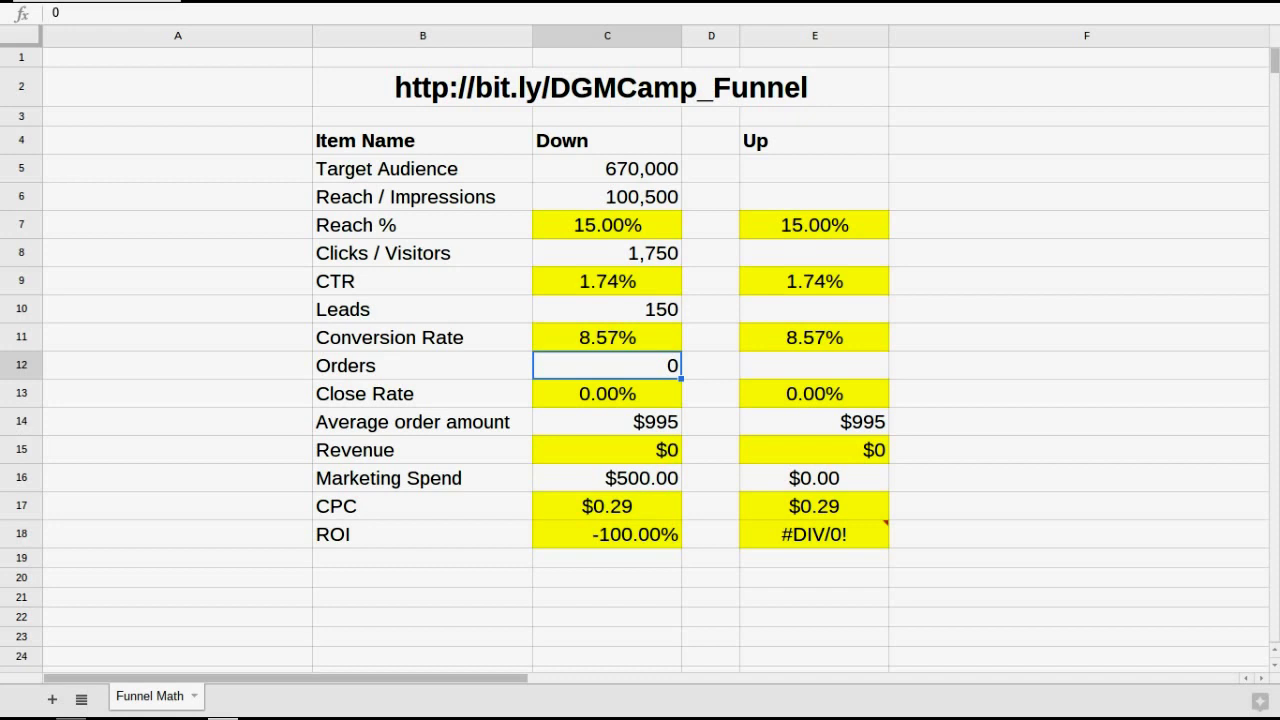
{"action": "type", "text": "11"}
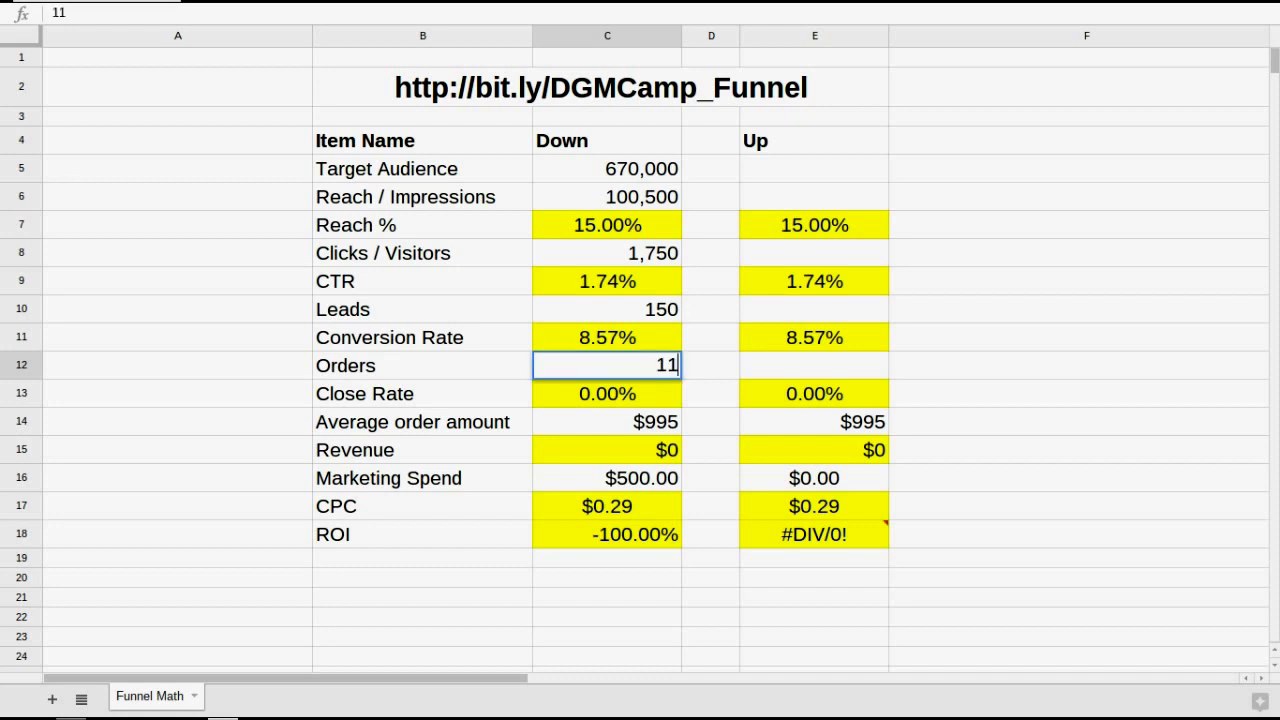
{"action": "key", "text": "Return"}
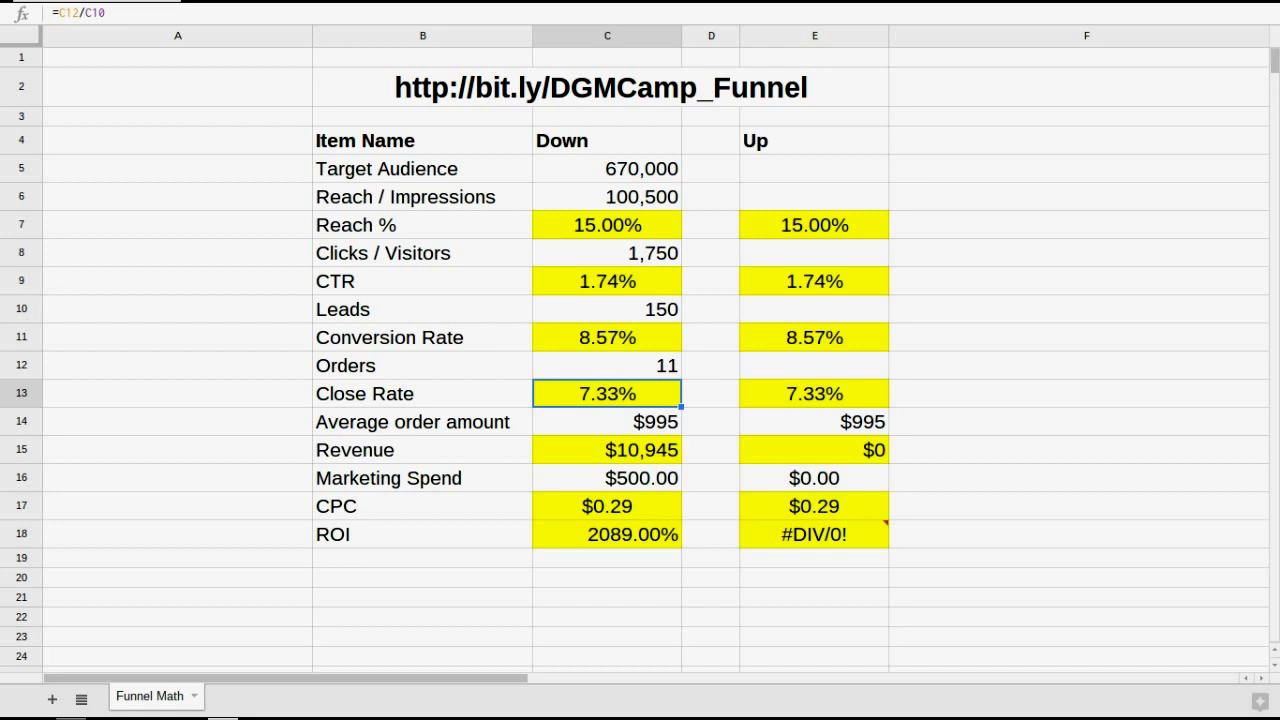
Step: Examine the Down column's order amount, revenue, marketing spend, CPC and ROI, along with the visitor count and funnel rates behind them
{"action": "key", "text": "Down"}
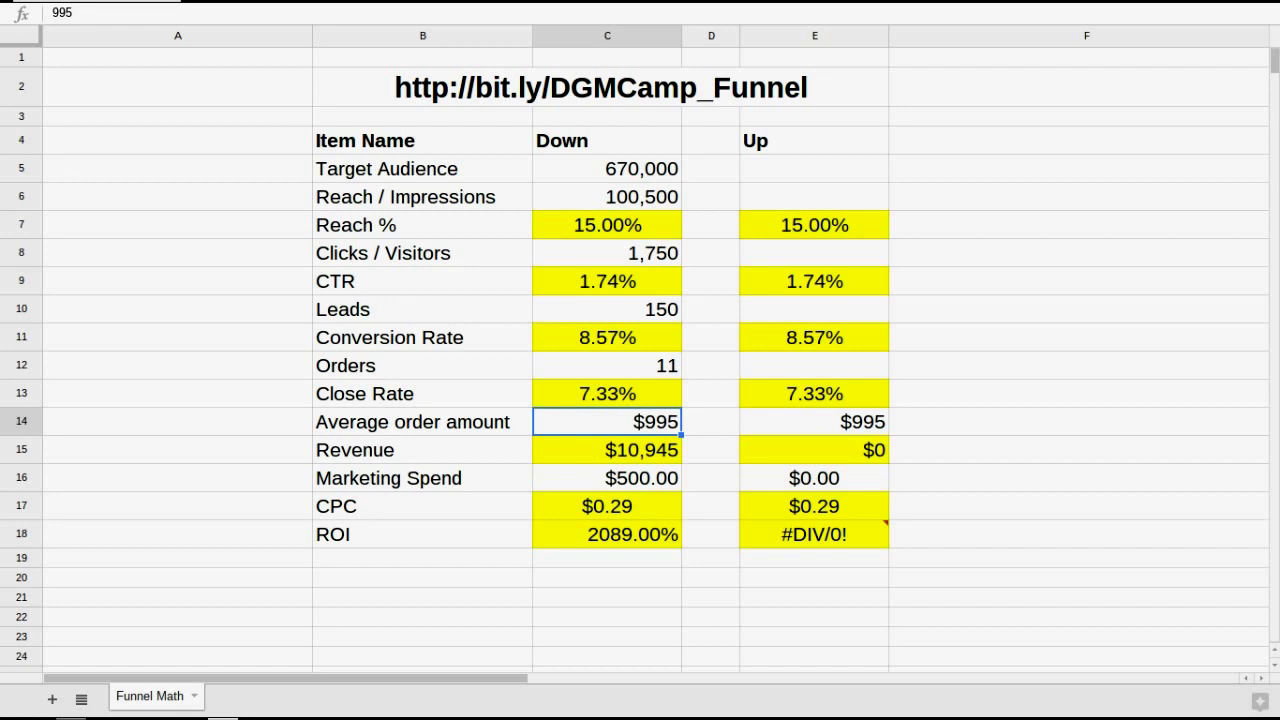
{"action": "key", "text": "Down"}
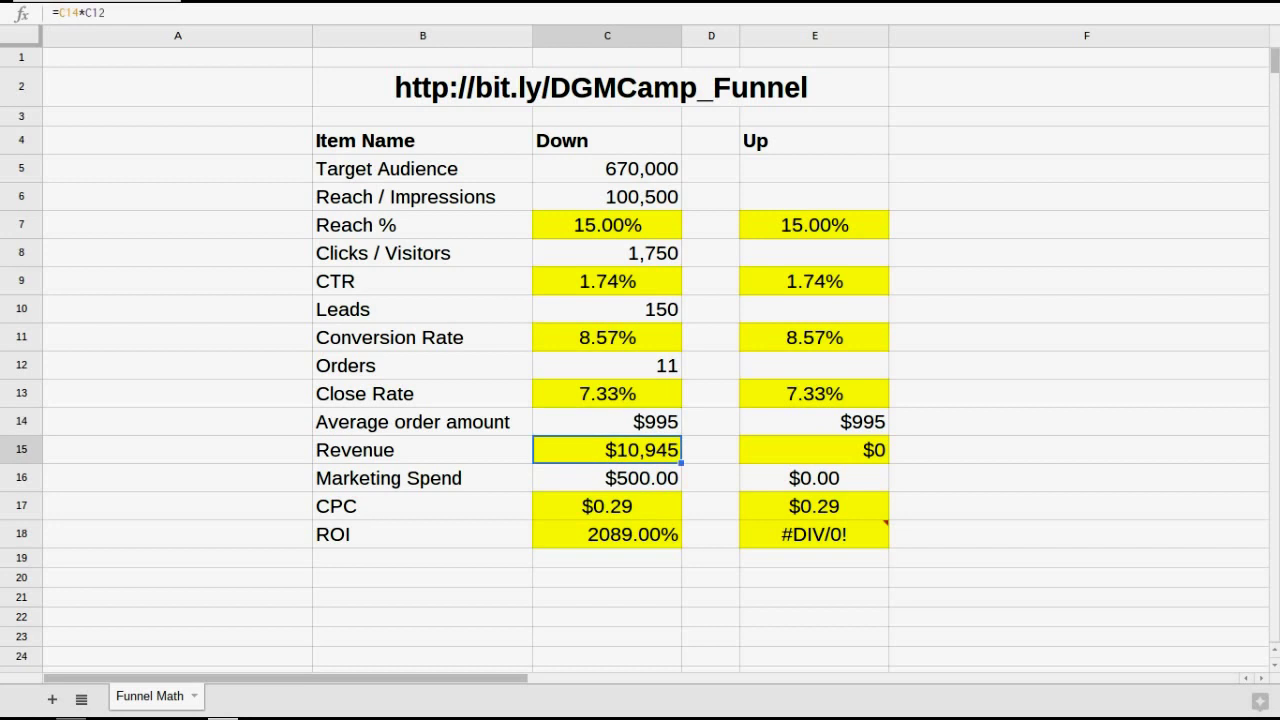
{"action": "key", "text": "Down"}
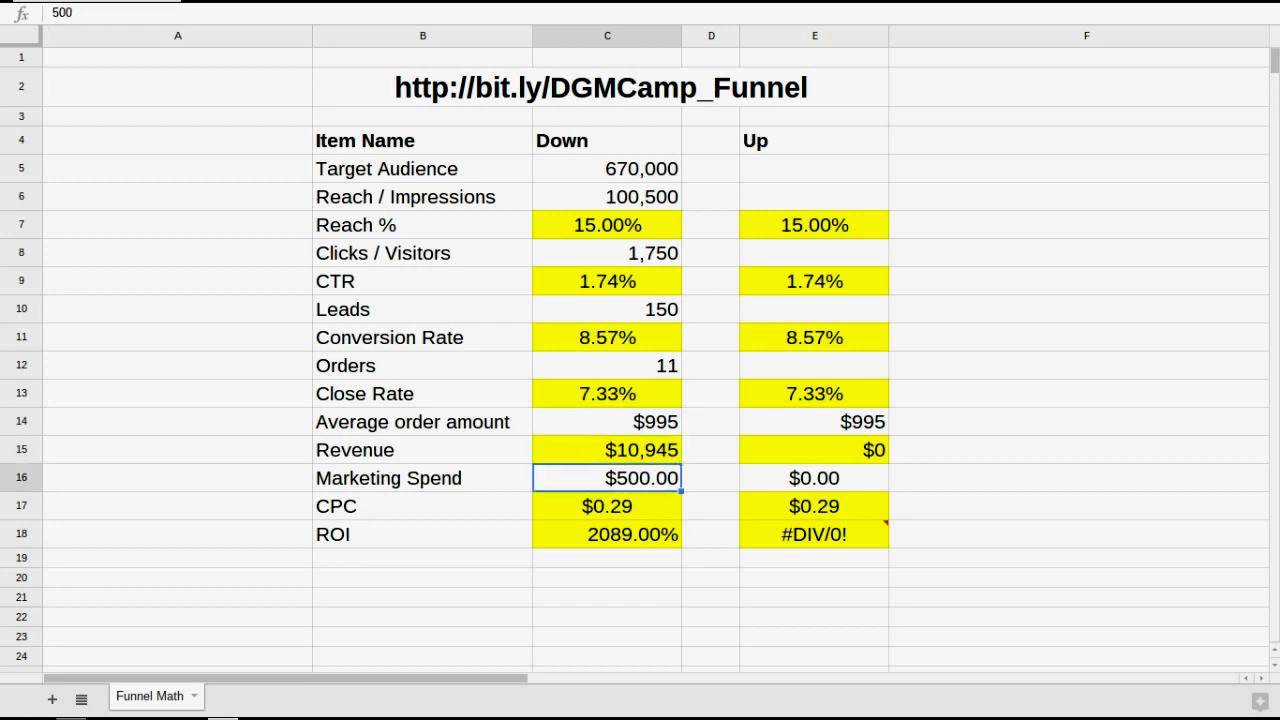
{"action": "key", "text": "Down"}
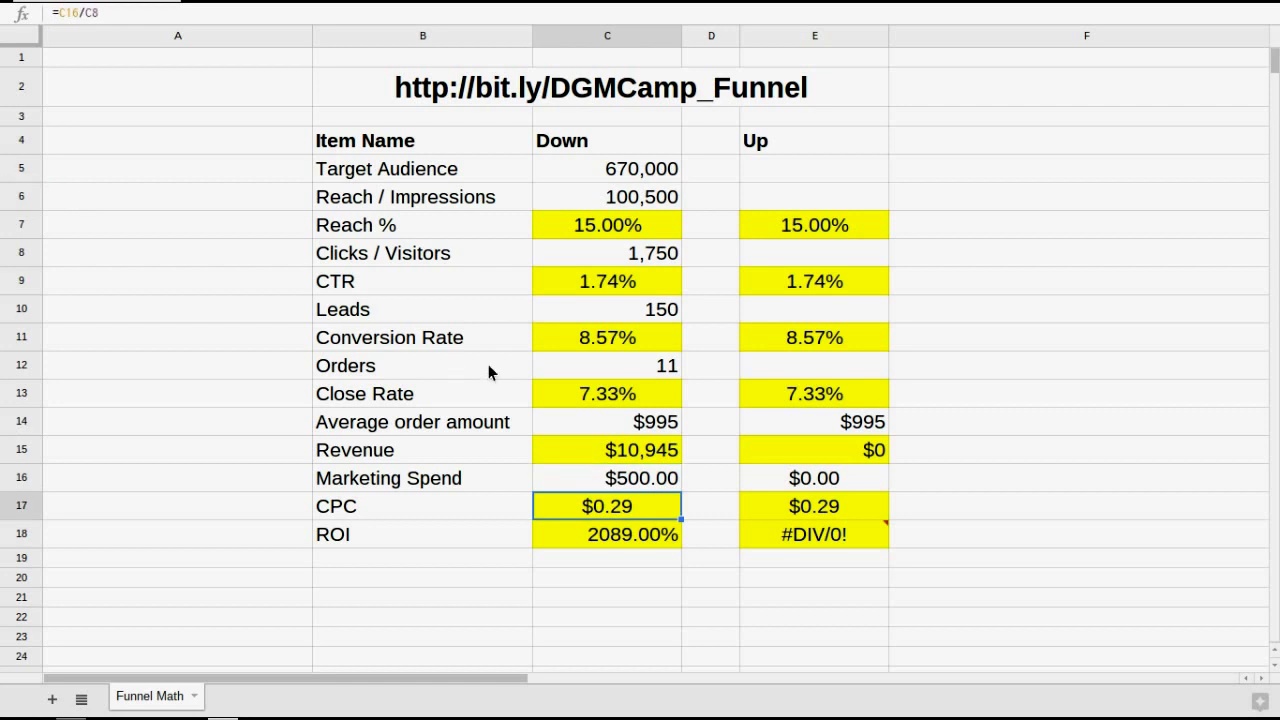
{"action": "left_click", "coordinate": [647, 478]}
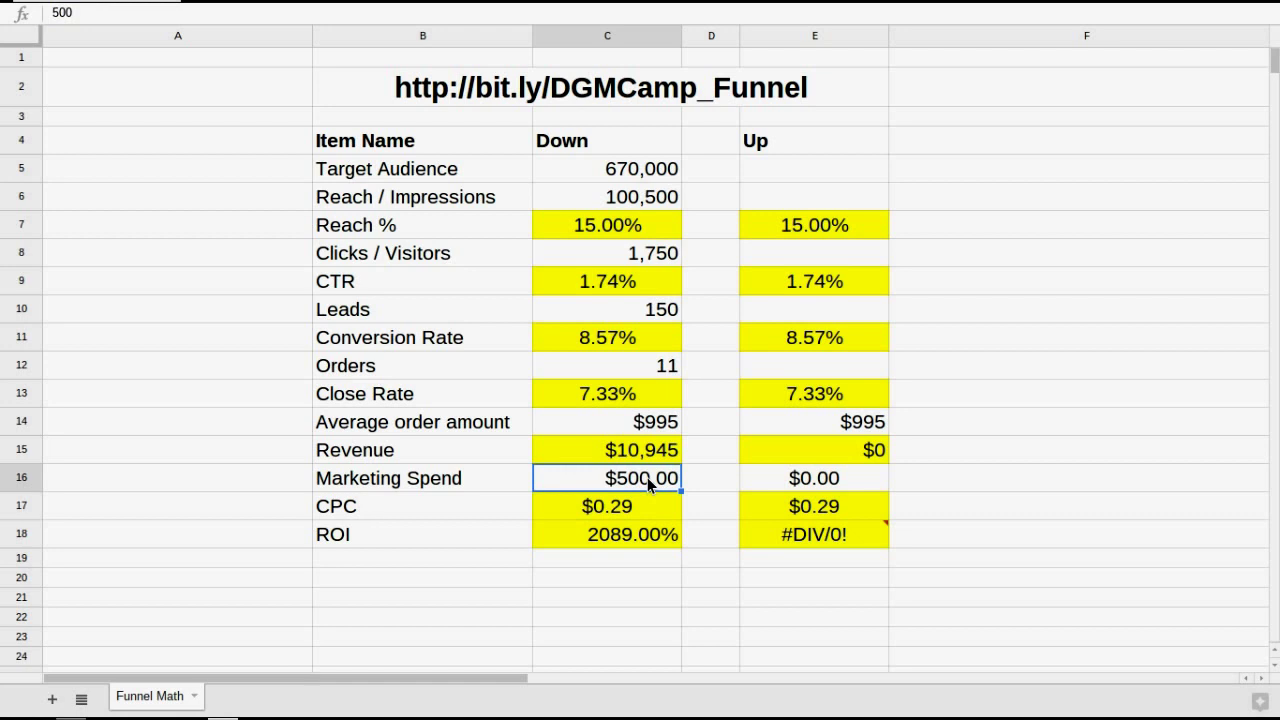
{"action": "left_click", "coordinate": [650, 262]}
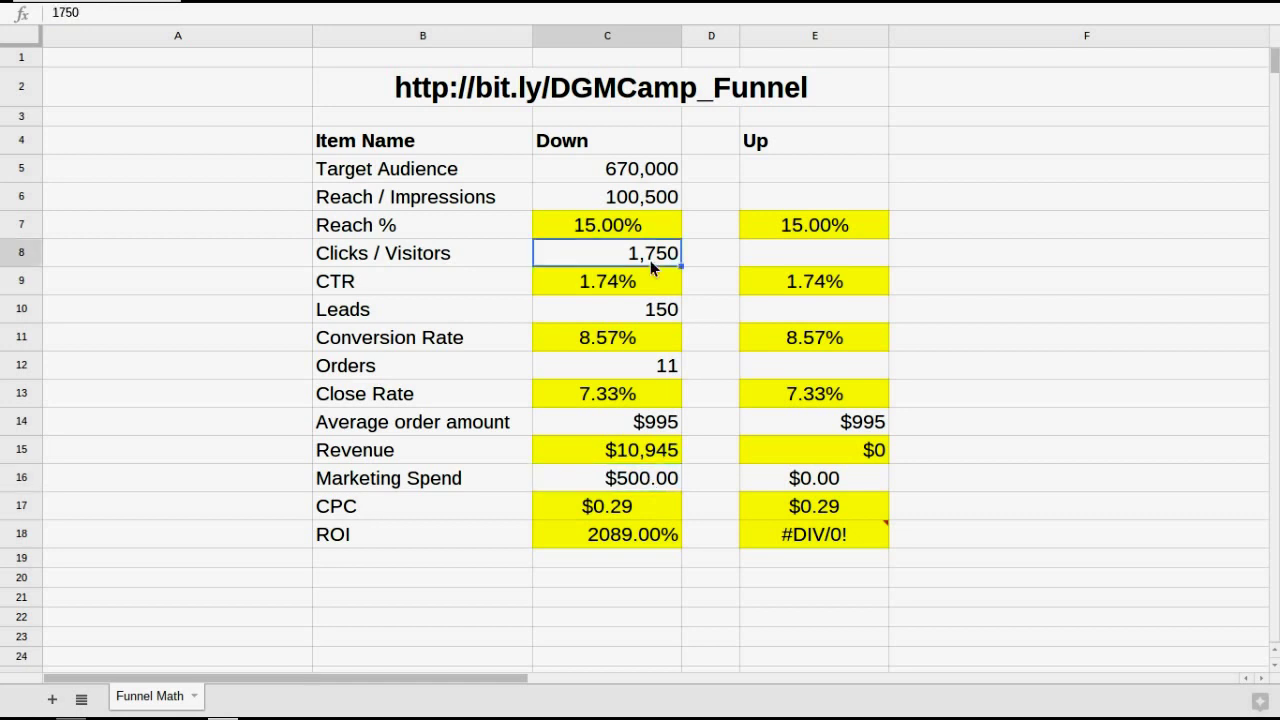
{"action": "left_click", "coordinate": [627, 542]}
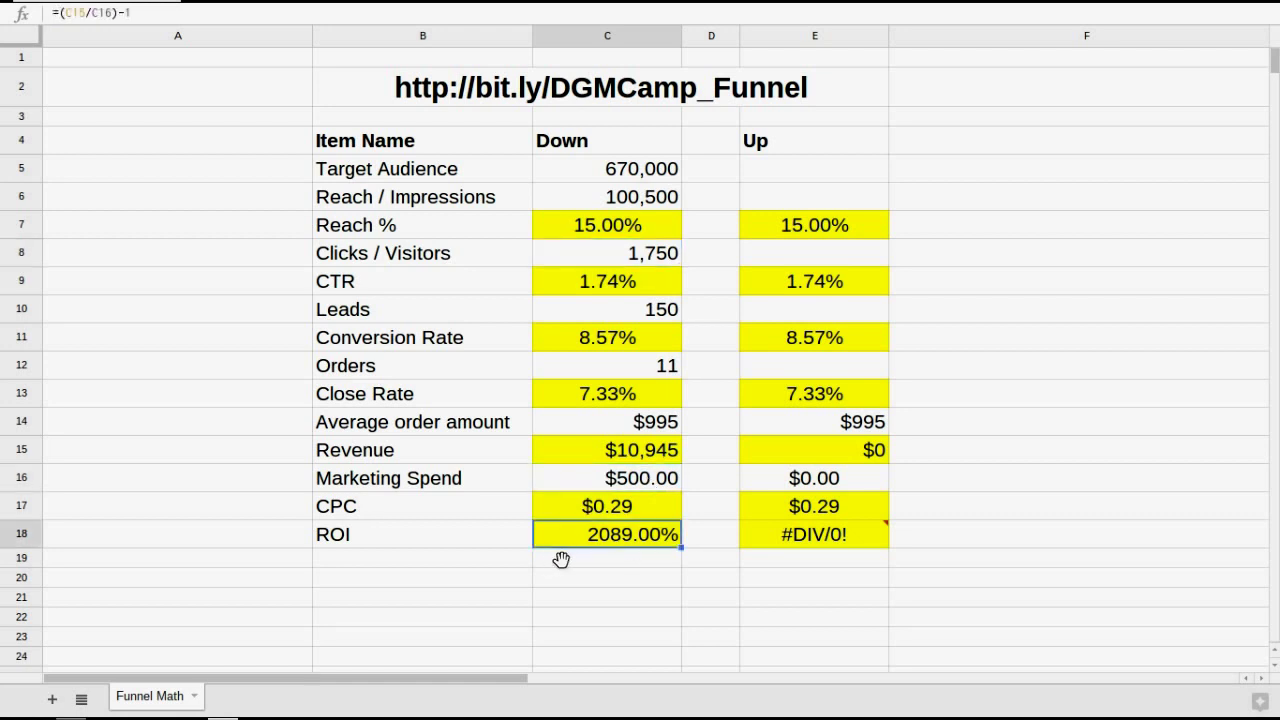
{"action": "left_click", "coordinate": [636, 480]}
{"action": "left_click", "coordinate": [580, 451]}
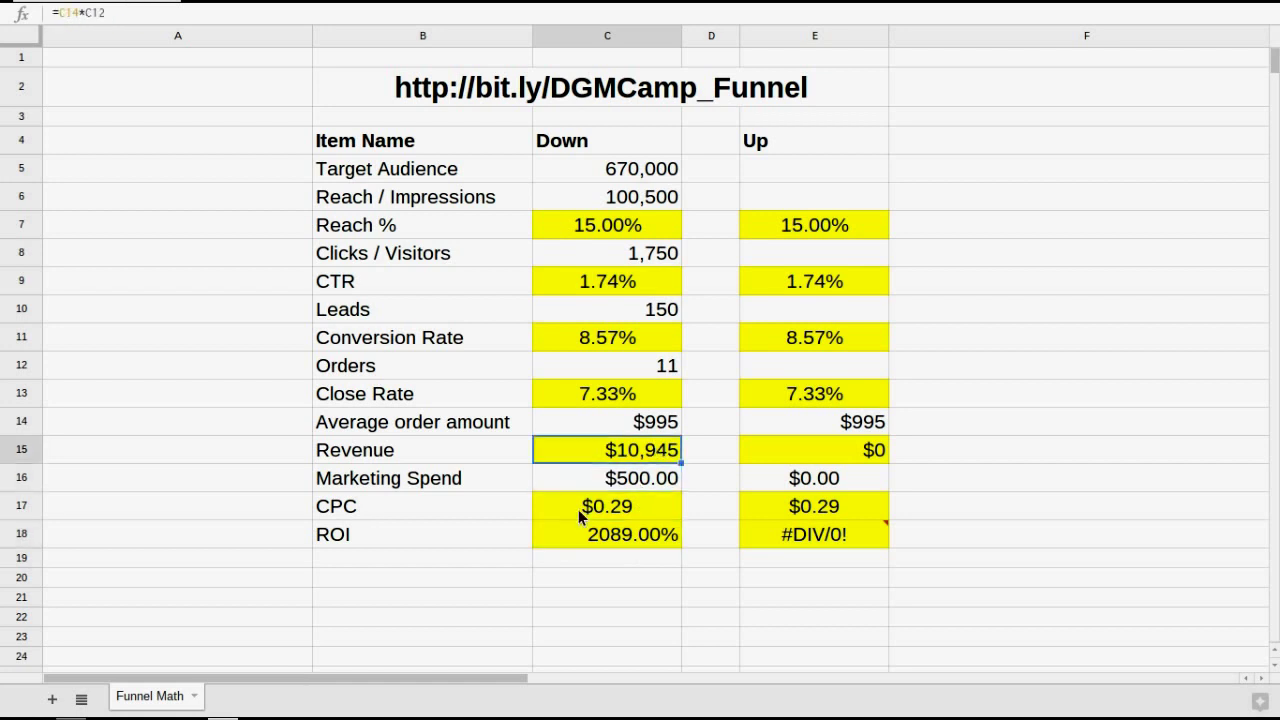
{"action": "left_click", "coordinate": [605, 536]}
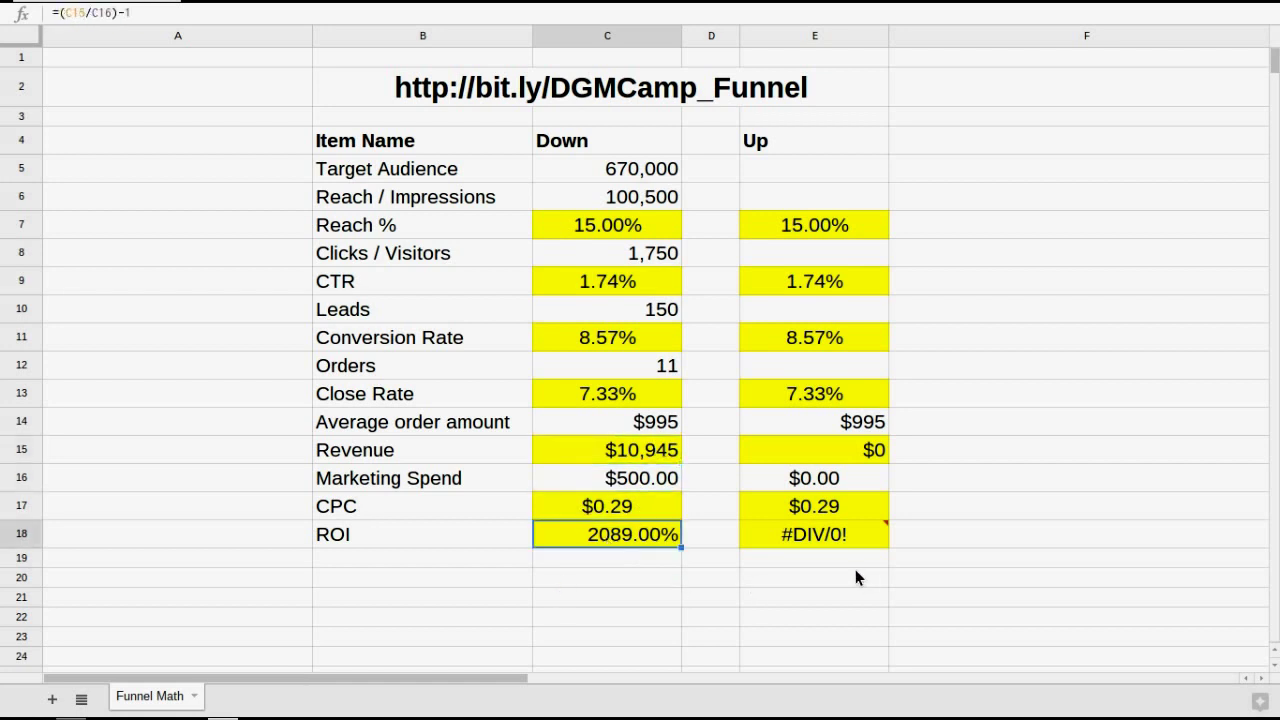
{"action": "left_click_drag", "start_coordinate": [613, 175], "coordinate": [655, 573]}
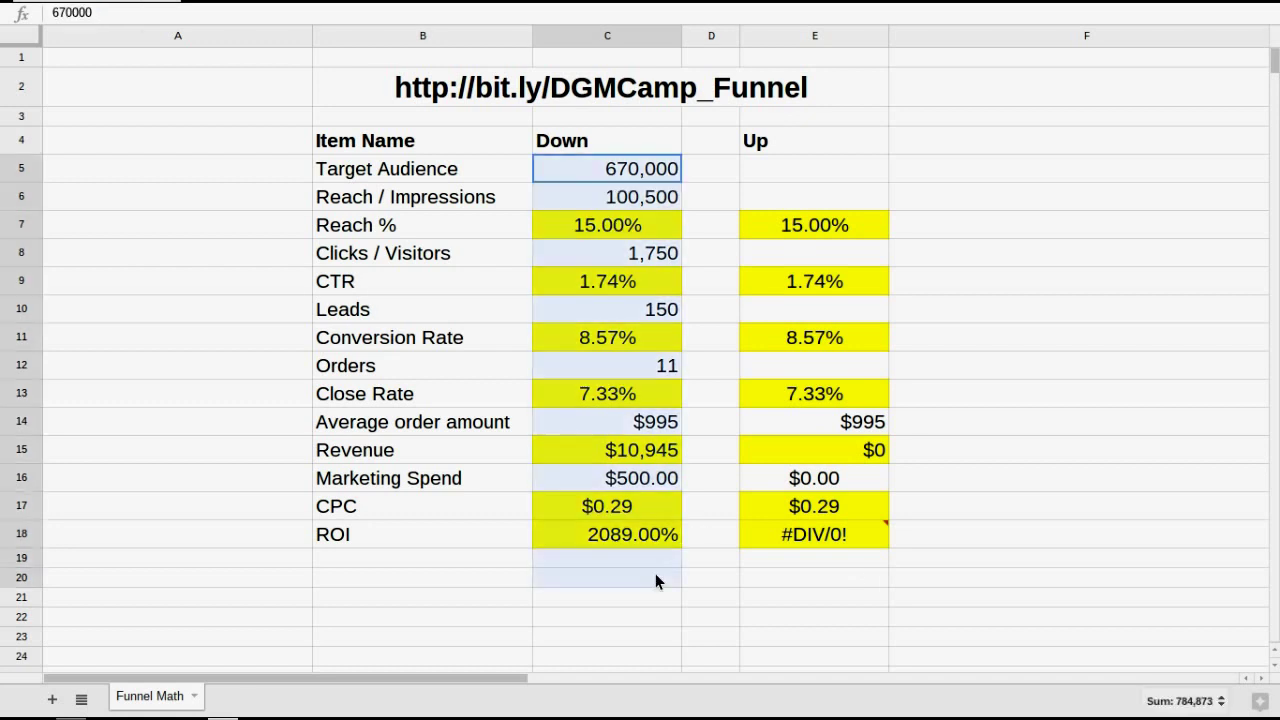
{"action": "left_click", "coordinate": [638, 236]}
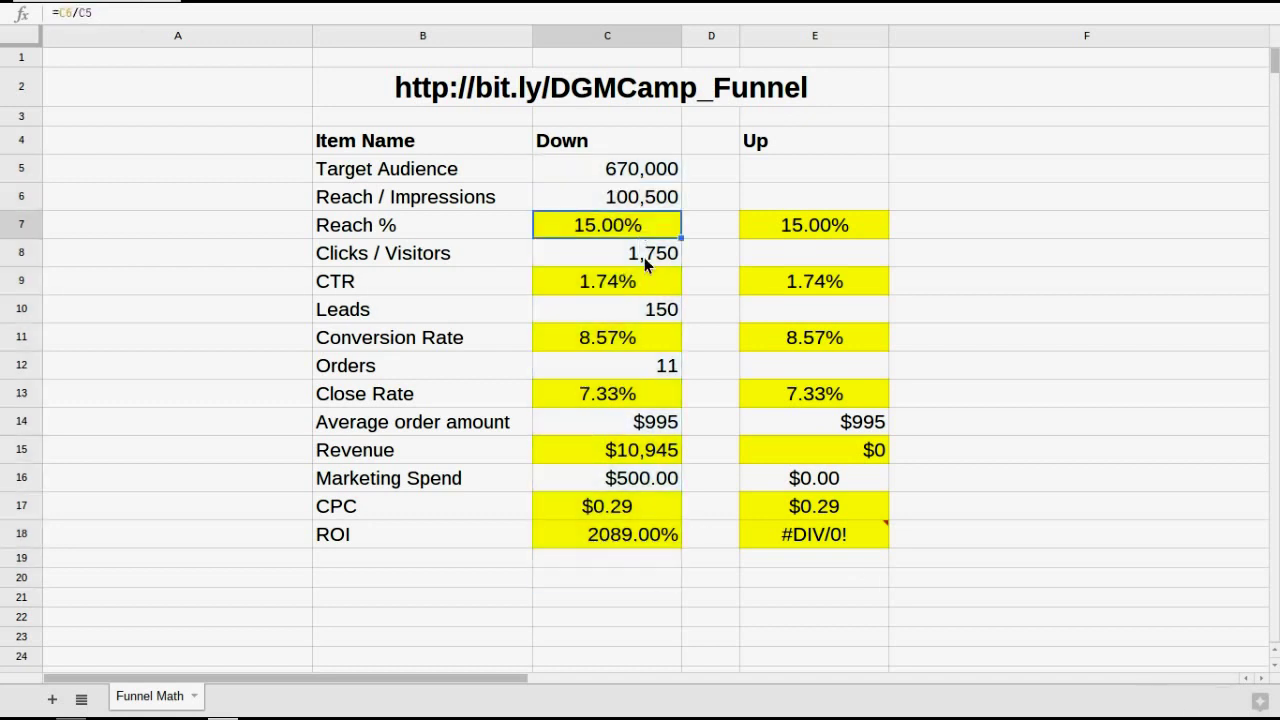
{"action": "left_click", "coordinate": [644, 257]}
{"action": "left_click", "coordinate": [646, 285]}
{"action": "left_click", "coordinate": [653, 337]}
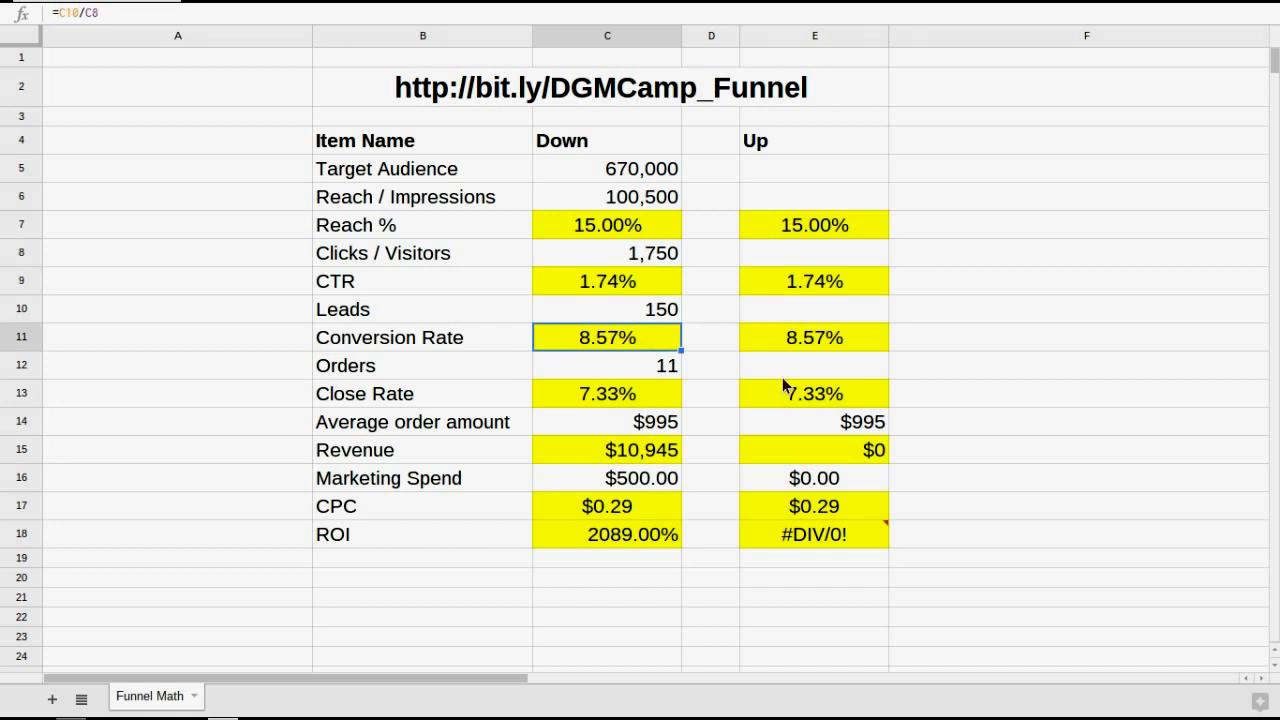
Step: Set Orders in the Up column to 25
{"action": "left_click", "coordinate": [827, 369]}
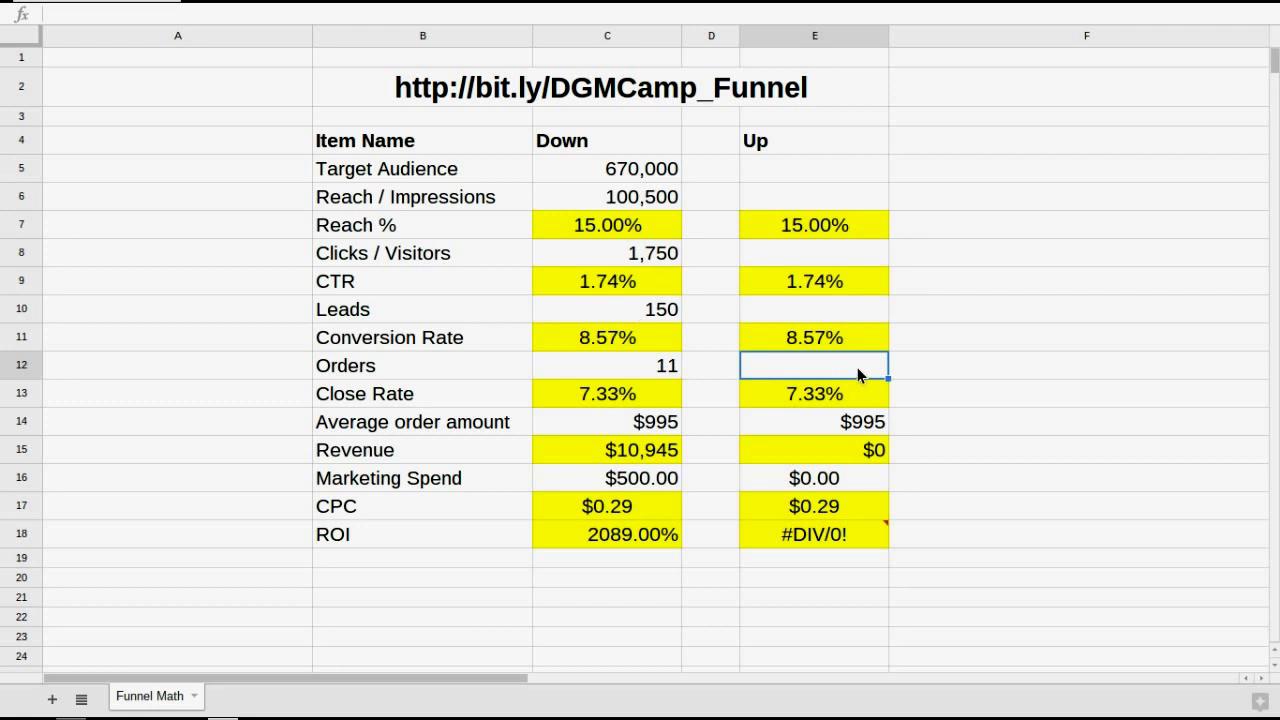
{"action": "type", "text": "25"}
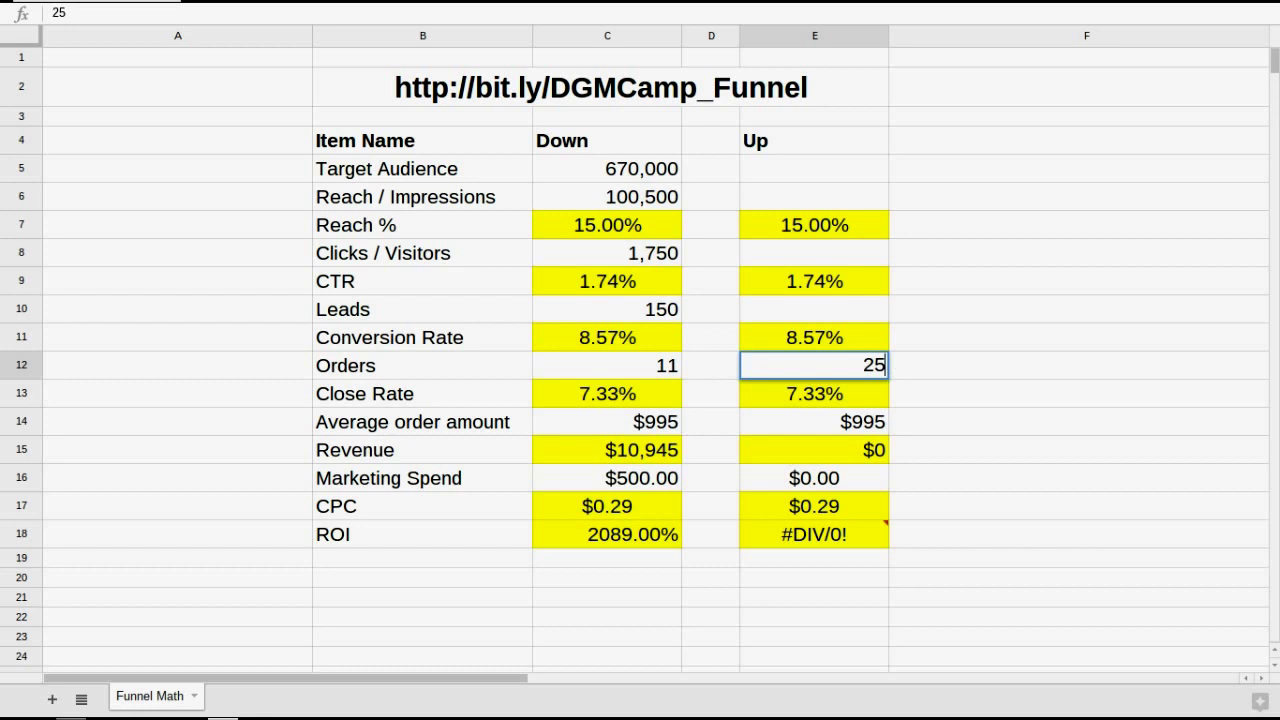
{"action": "key", "text": "Return"}
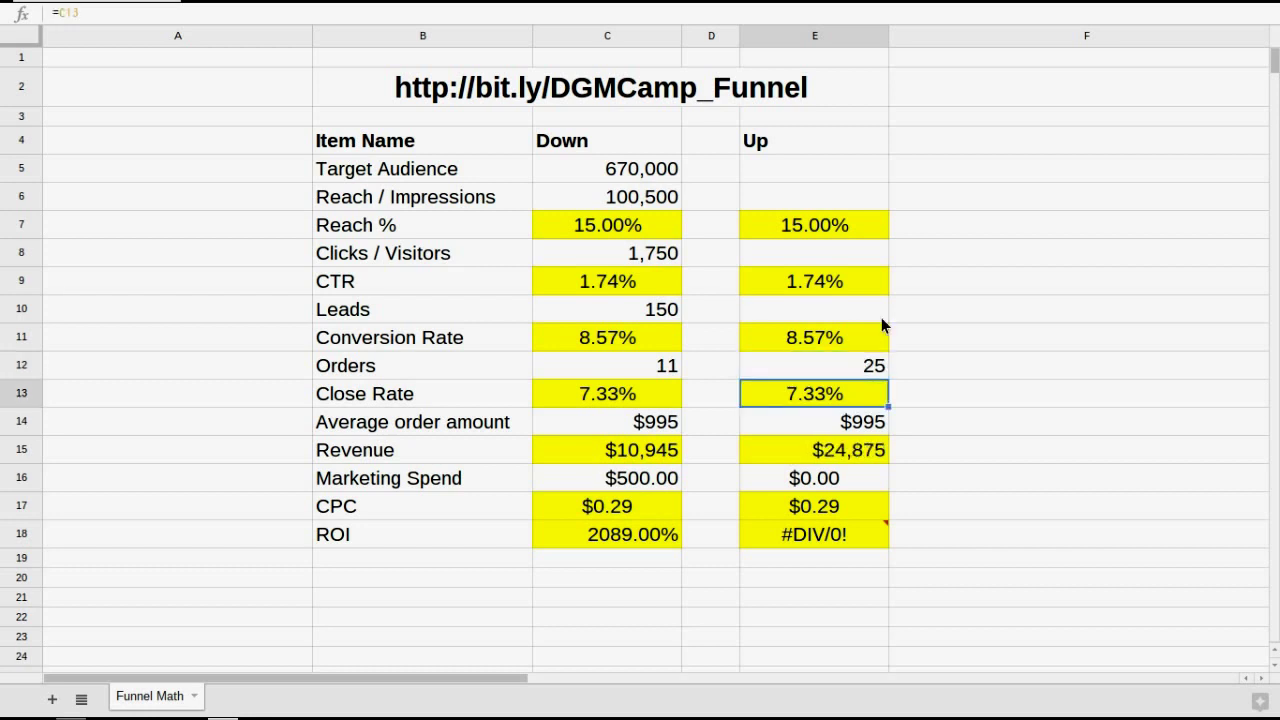
{"action": "left_click", "coordinate": [860, 370]}
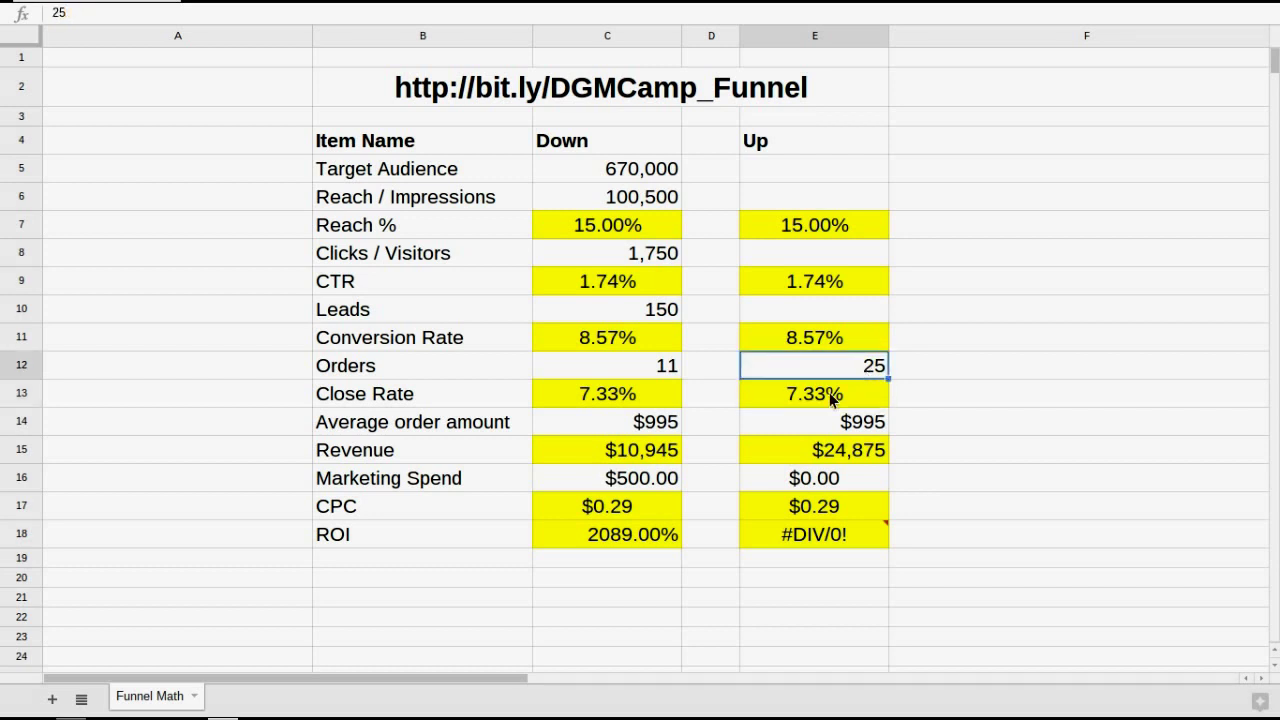
Step: Calculate Leads in the Up column by dividing Orders by Close Rate with the formula =E12/E13
{"action": "left_click", "coordinate": [843, 317]}
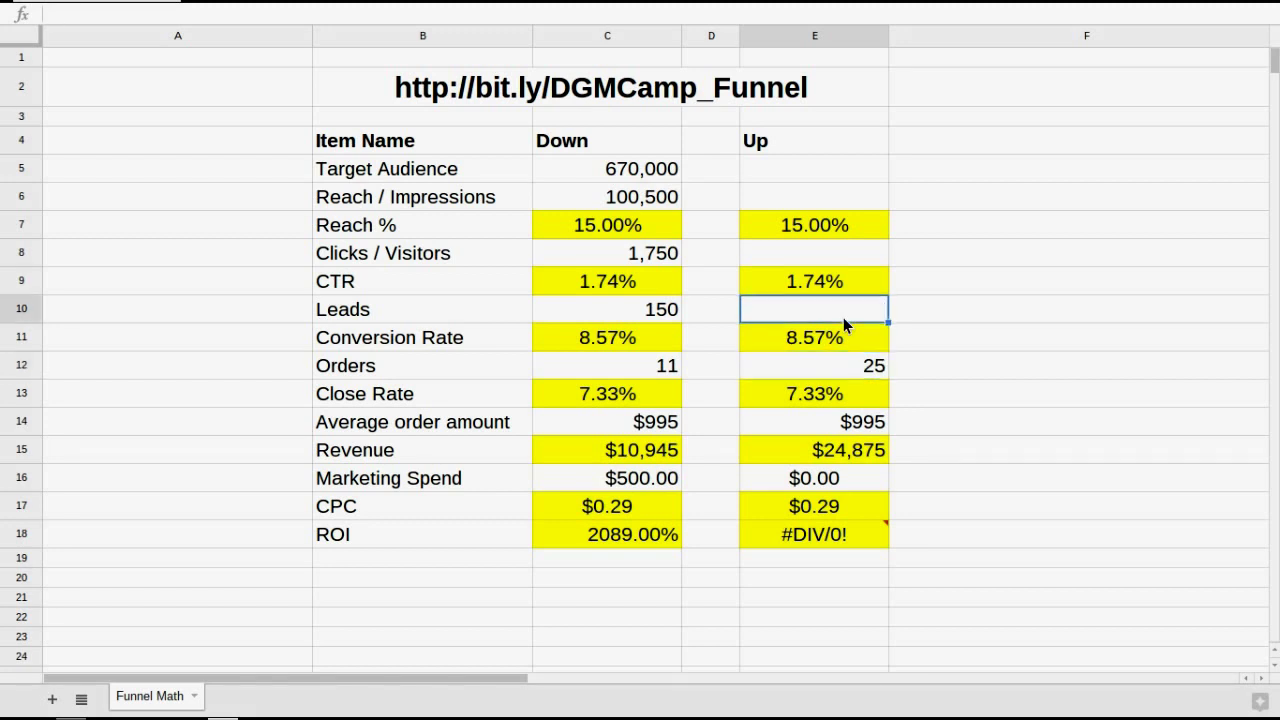
{"action": "type", "text": "="}
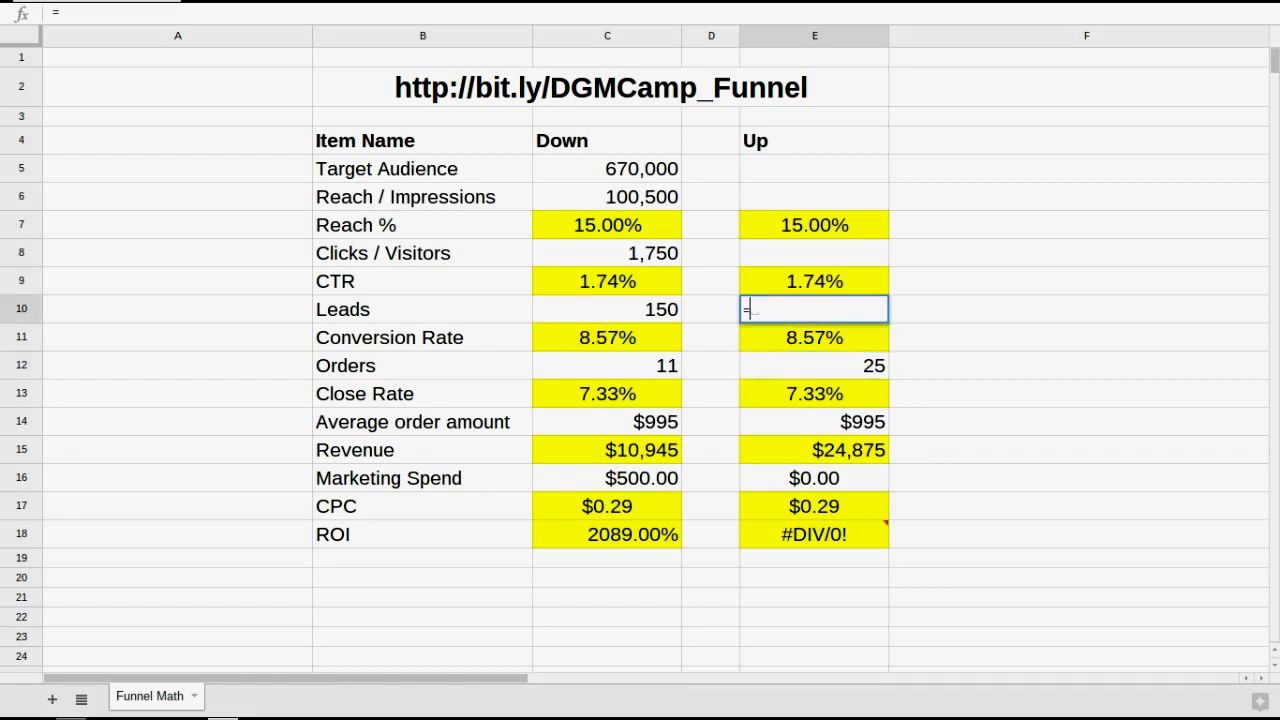
{"action": "left_click", "coordinate": [860, 368]}
{"action": "type", "text": "/"}
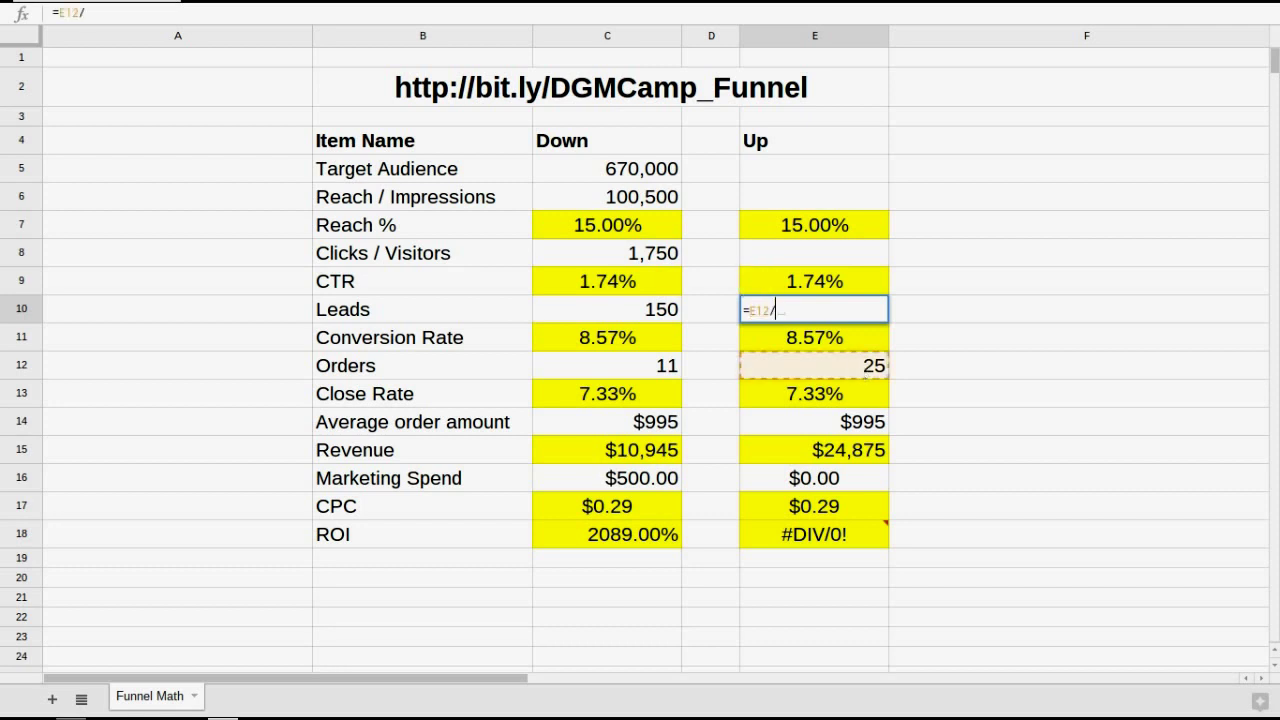
{"action": "left_click", "coordinate": [871, 395]}
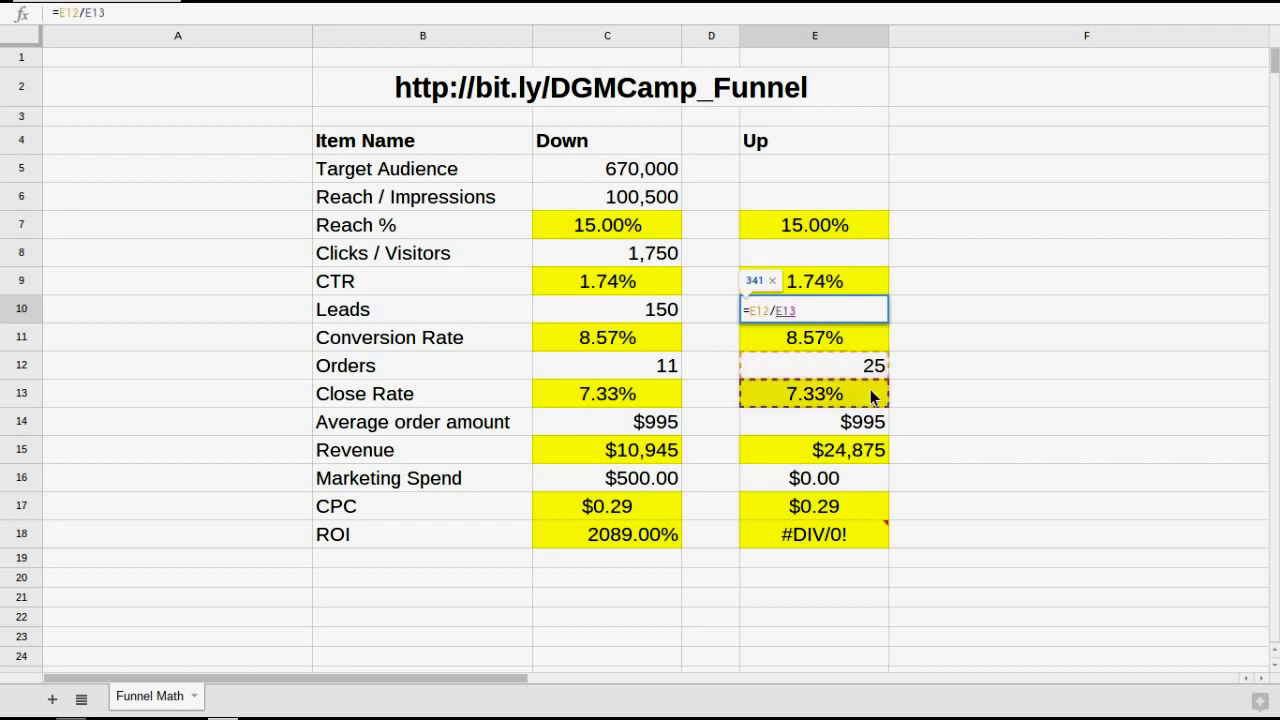
{"action": "key", "text": "Return"}
{"action": "left_click", "coordinate": [863, 317]}
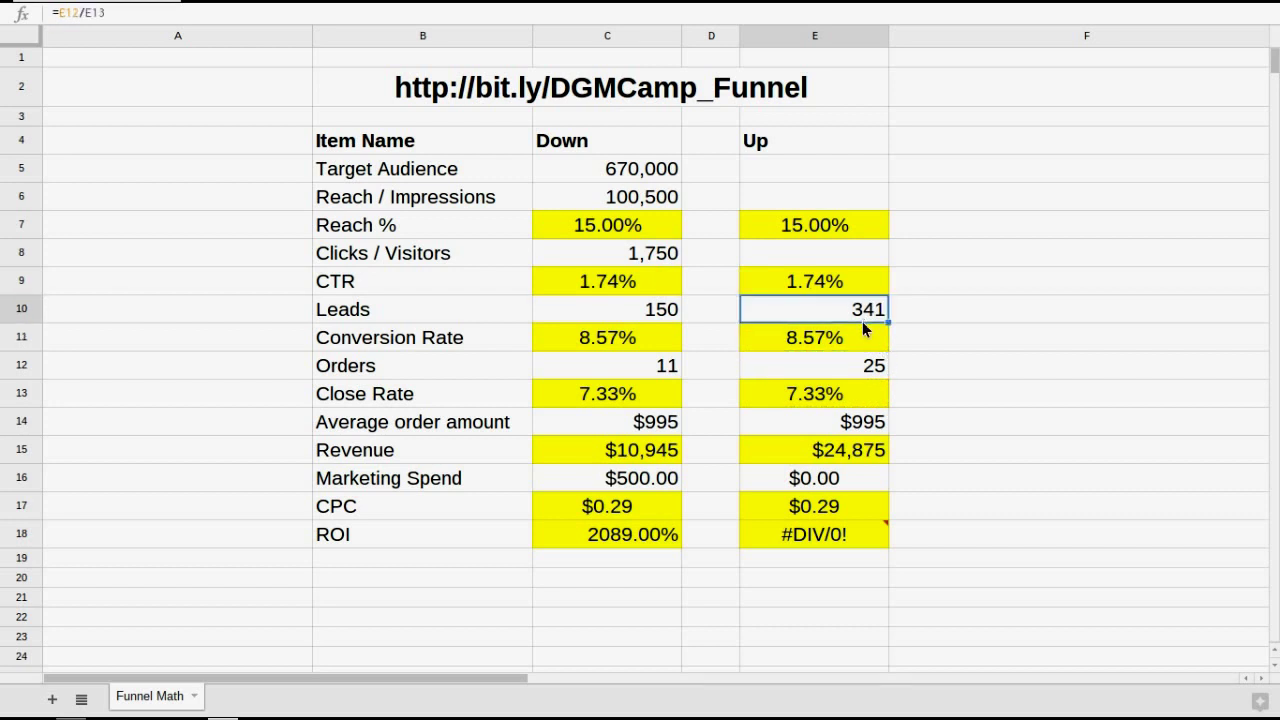
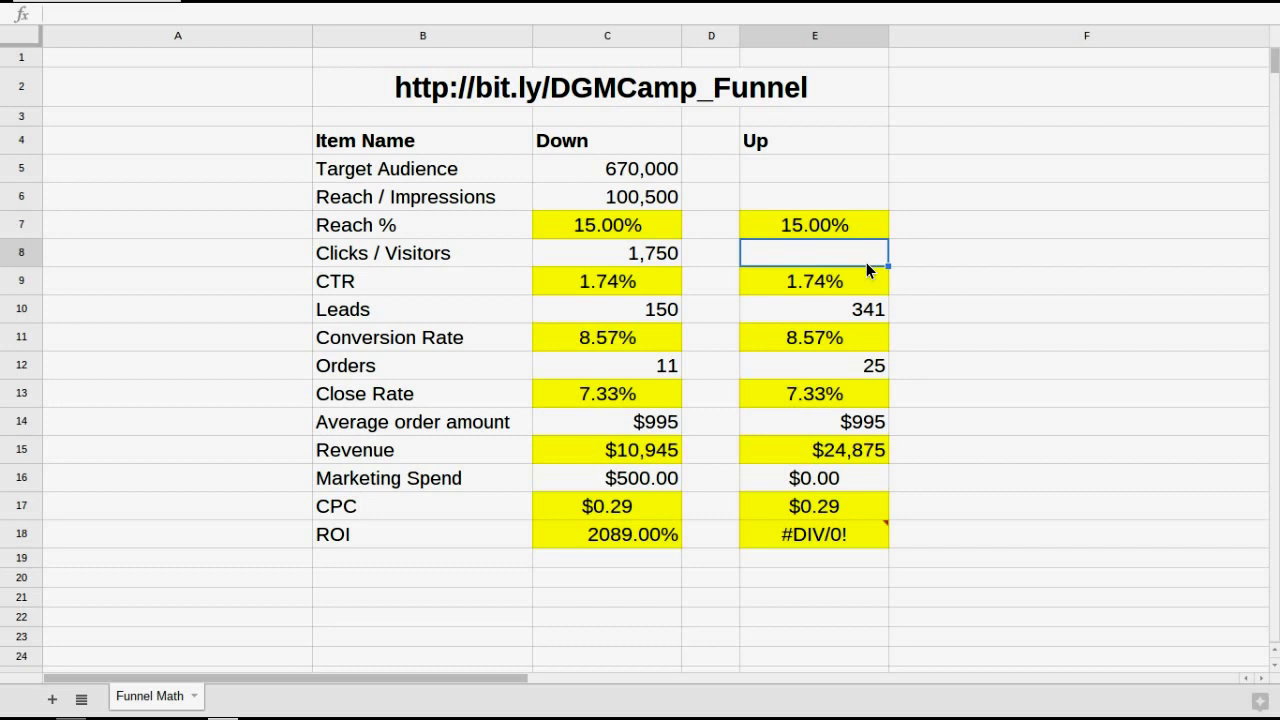
Step: Calculate Clicks / Visitors in the Up column by dividing Leads by Conversion Rate with the formula =E10/E11
{"action": "type", "text": "="}
{"action": "left_click", "coordinate": [882, 316]}
{"action": "type", "text": "/"}
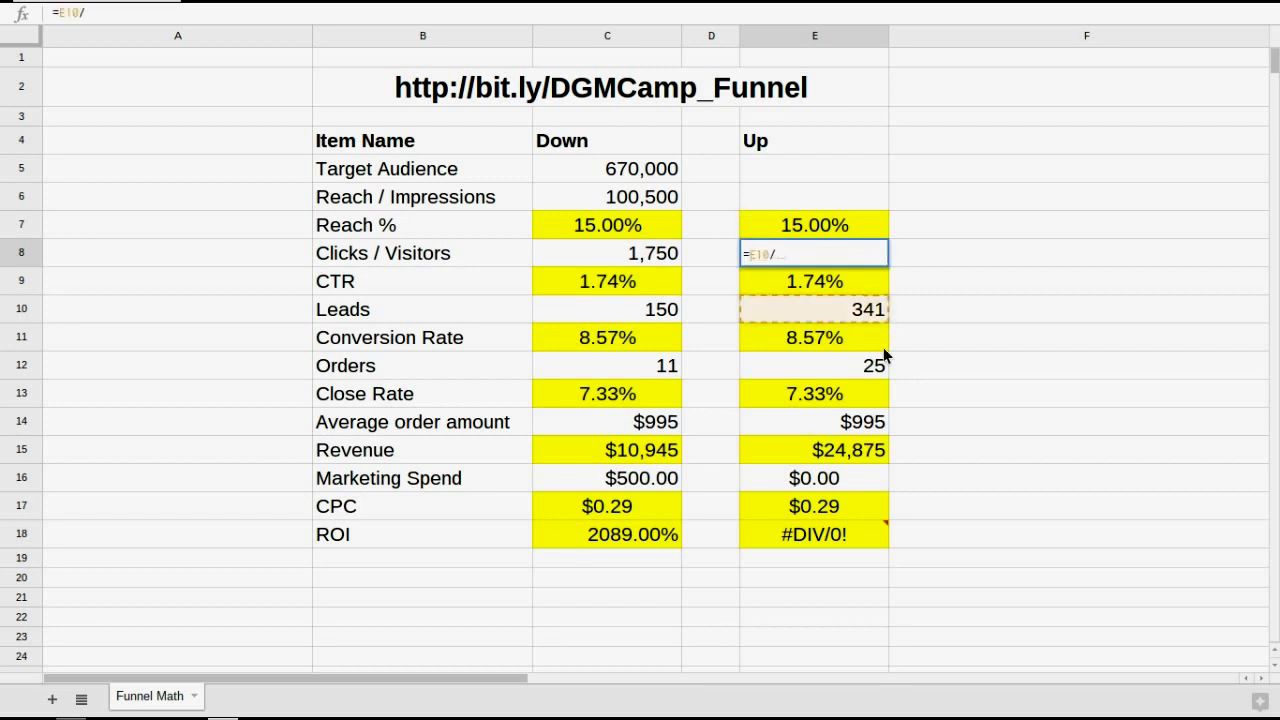
{"action": "left_click", "coordinate": [835, 338]}
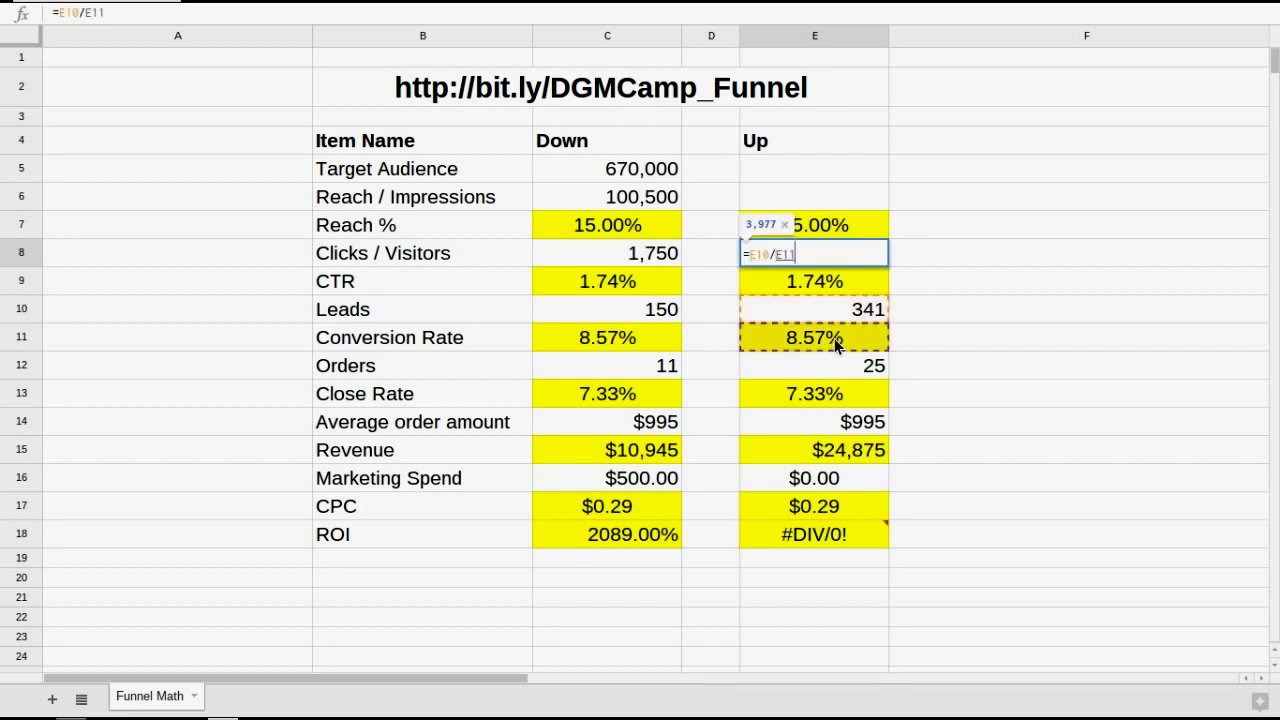
{"action": "key", "text": "Return"}
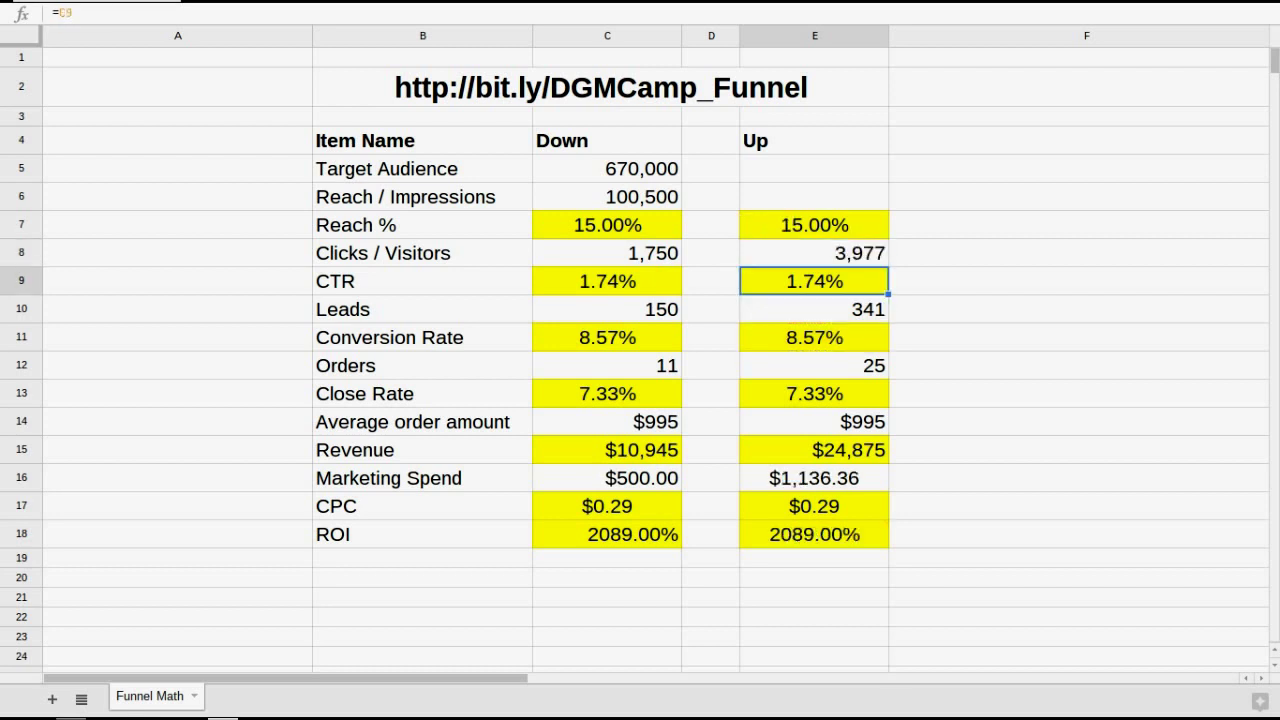
Step: Examine the Up column's visitor count, marketing spend, CPC and ROI along with their formulas
{"action": "left_click", "coordinate": [854, 254]}
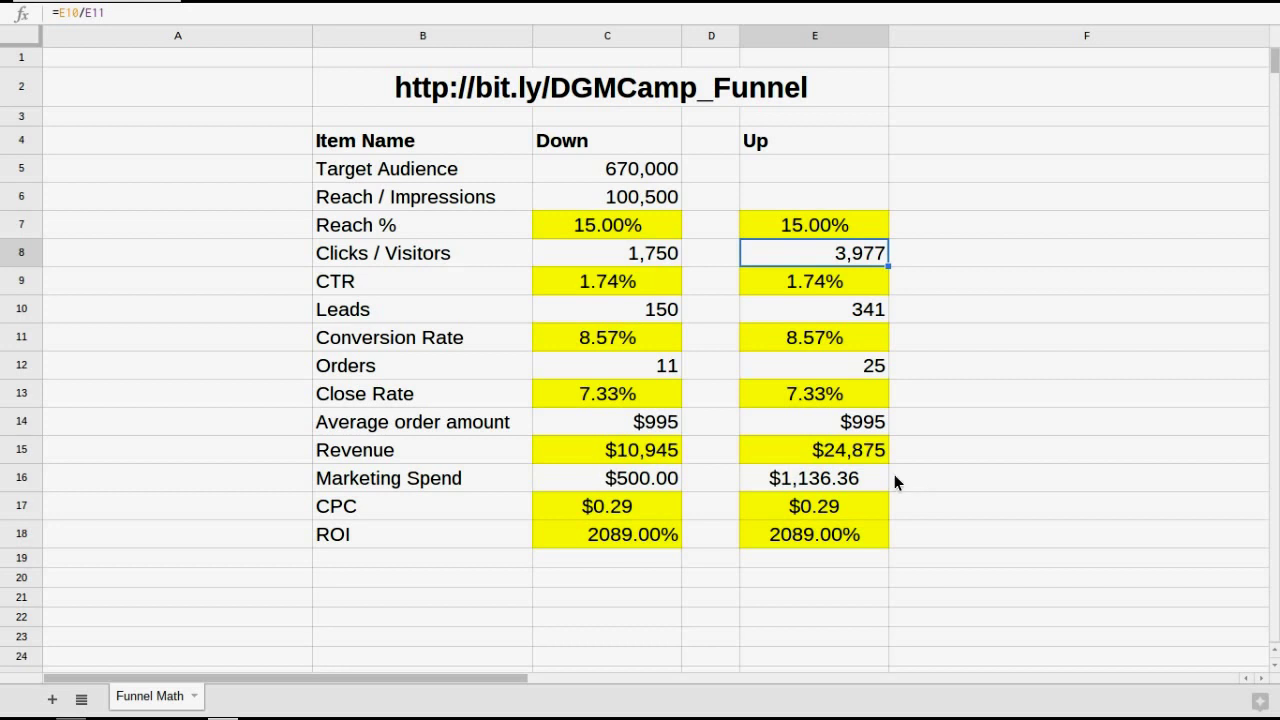
{"action": "left_click_drag", "start_coordinate": [866, 480], "coordinate": [866, 527]}
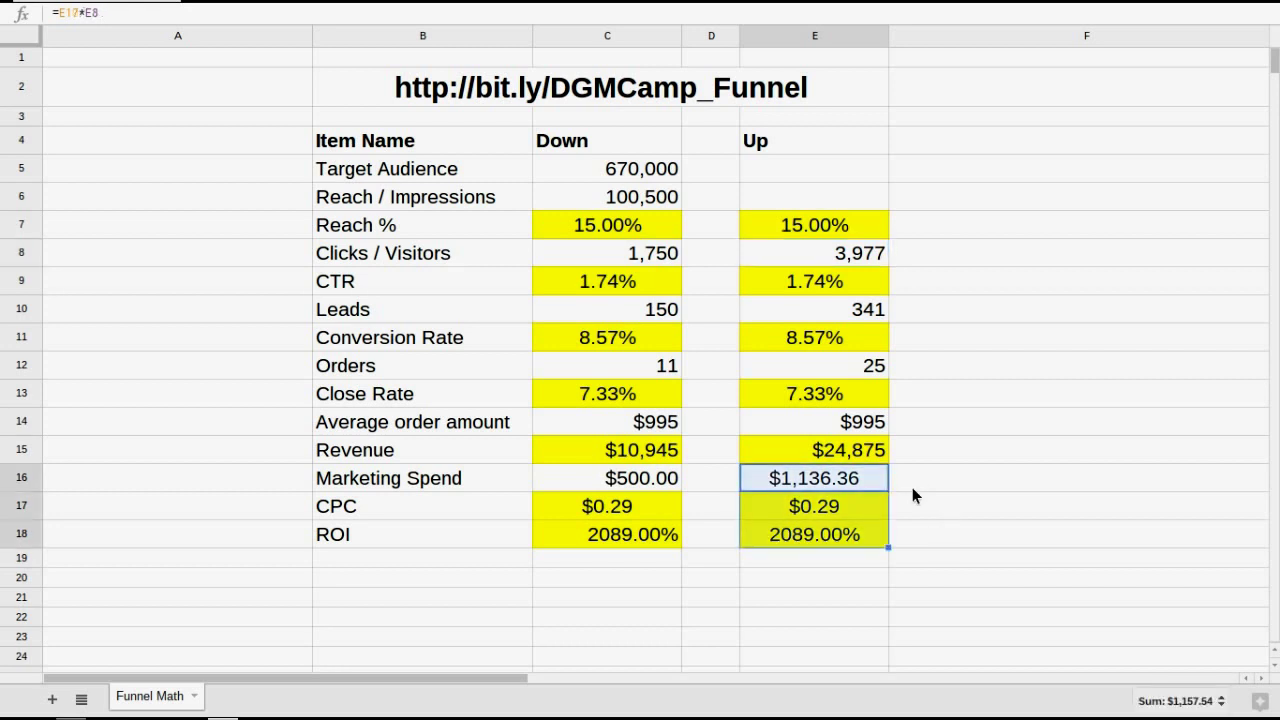
{"action": "left_click", "coordinate": [912, 487]}
{"action": "left_click", "coordinate": [876, 481]}
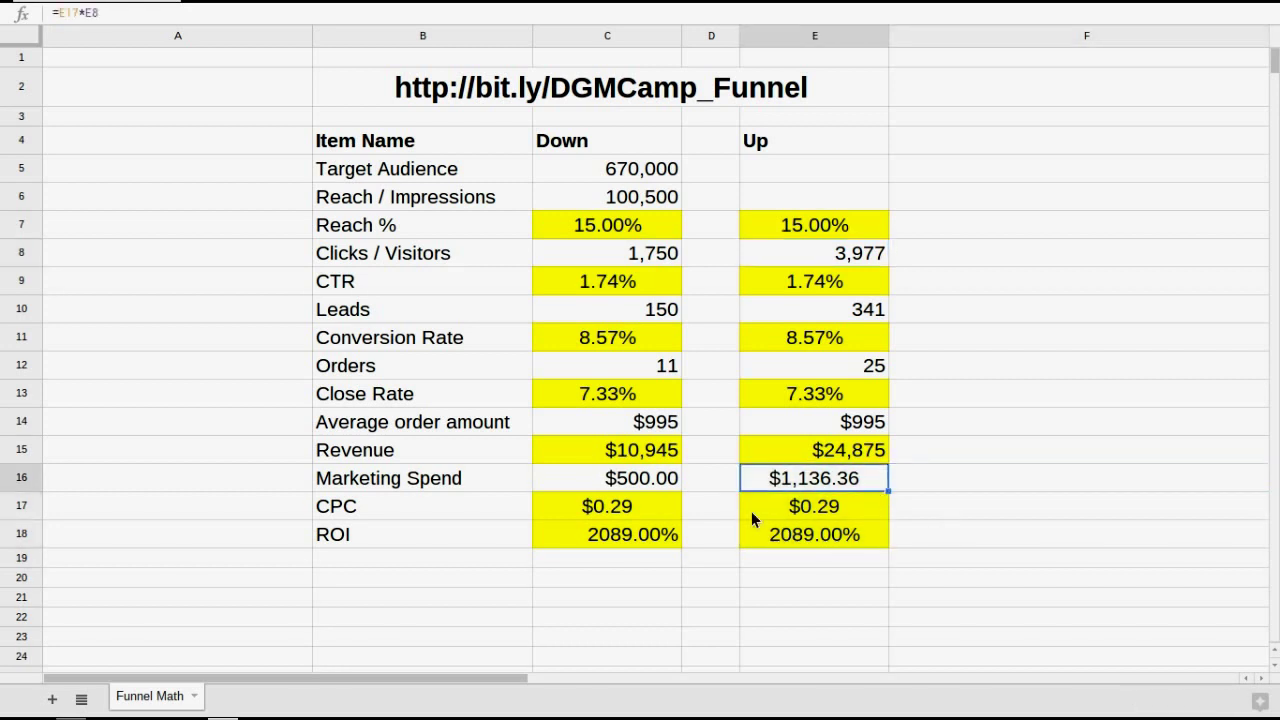
{"action": "left_click", "coordinate": [806, 507]}
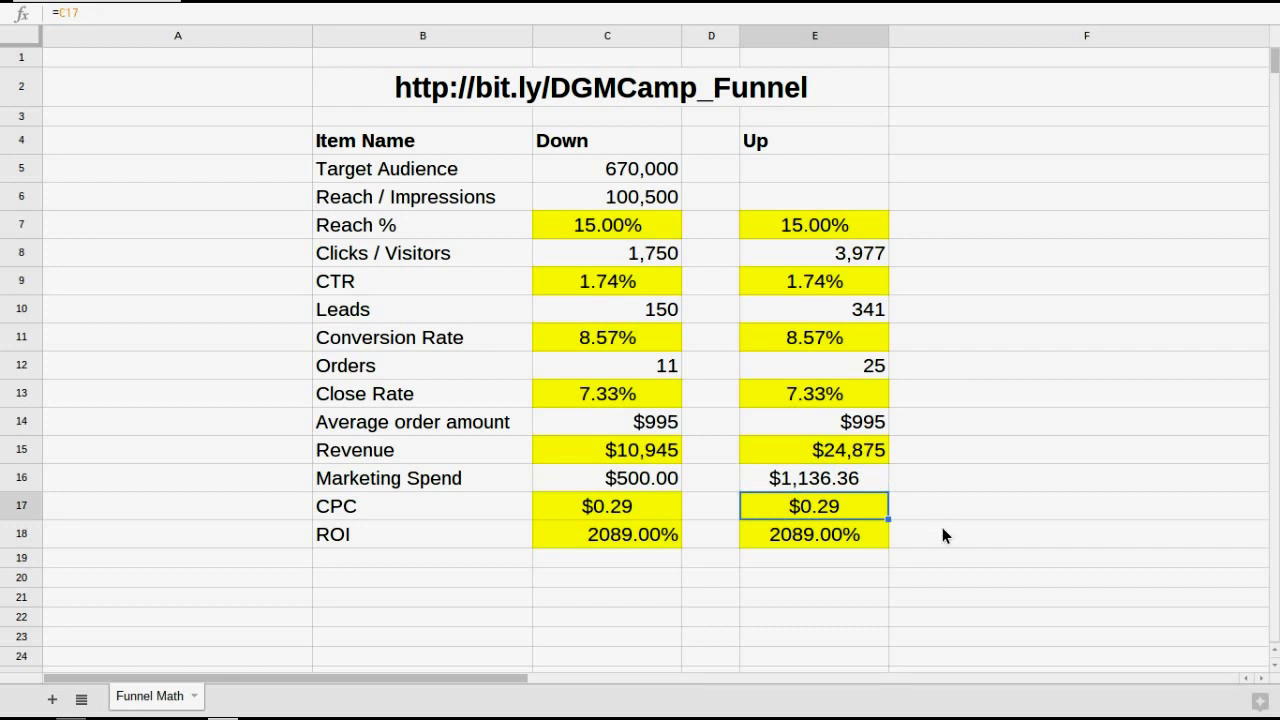
{"action": "left_click", "coordinate": [797, 534]}
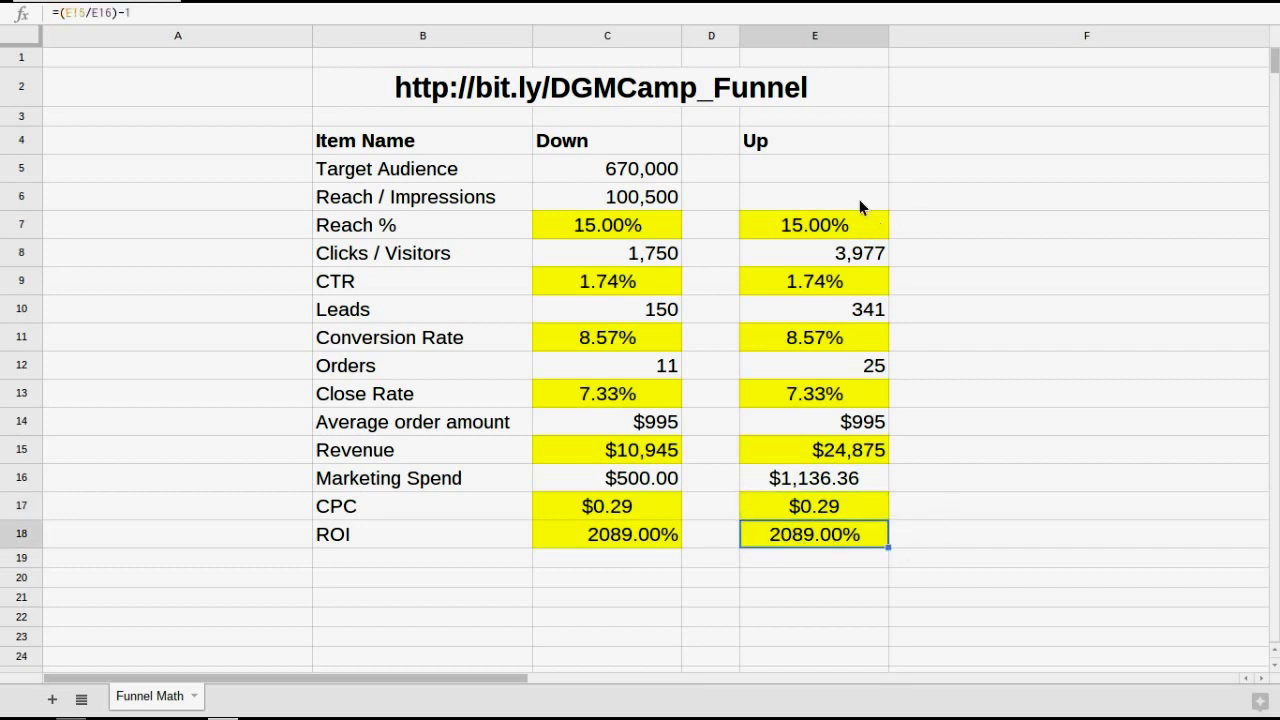
{"action": "left_click", "coordinate": [846, 253]}
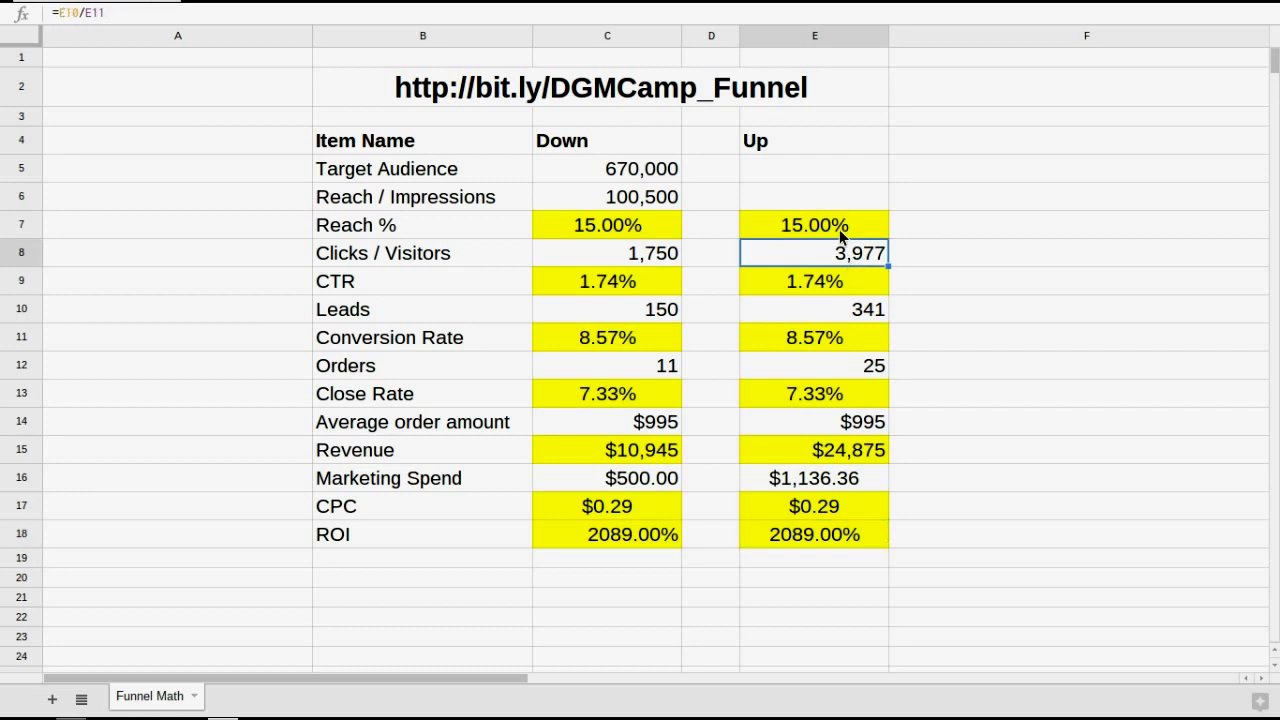
Step: Calculate Reach / Impressions in the Up column by dividing Clicks / Visitors by CTR with the formula =E8/E9
{"action": "left_click", "coordinate": [836, 196]}
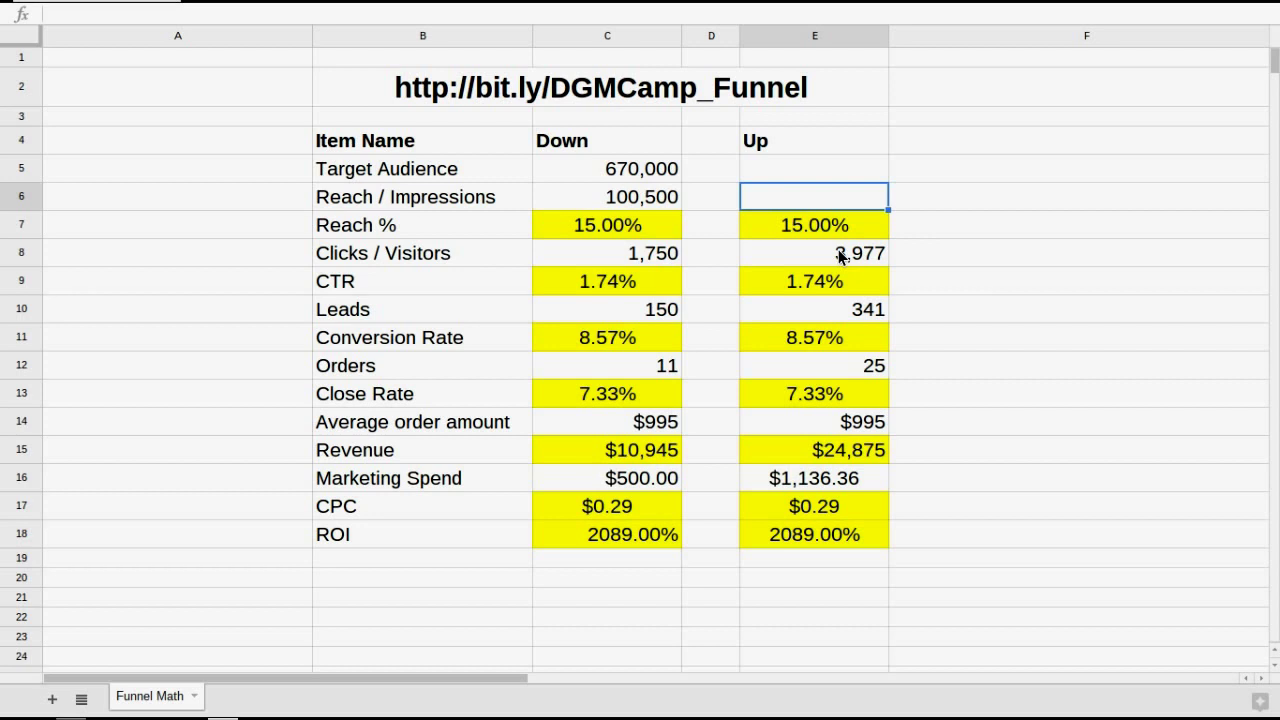
{"action": "type", "text": "="}
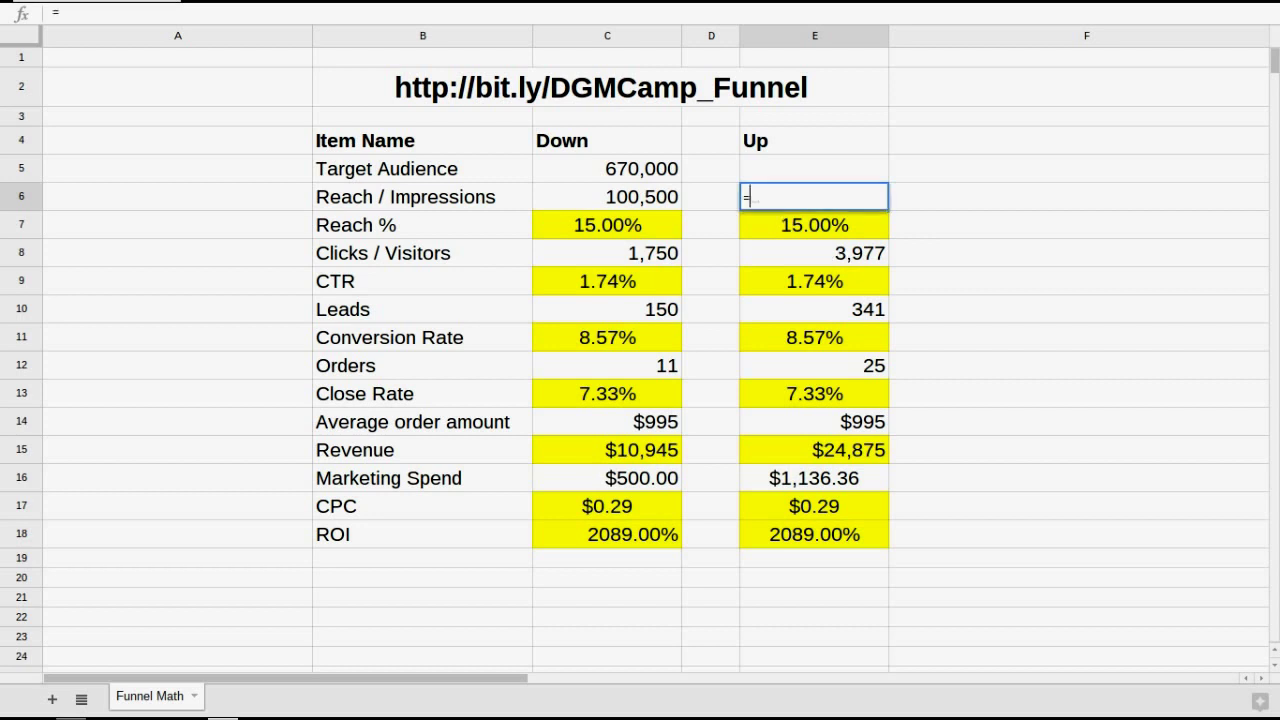
{"action": "left_click", "coordinate": [844, 259]}
{"action": "type", "text": "/"}
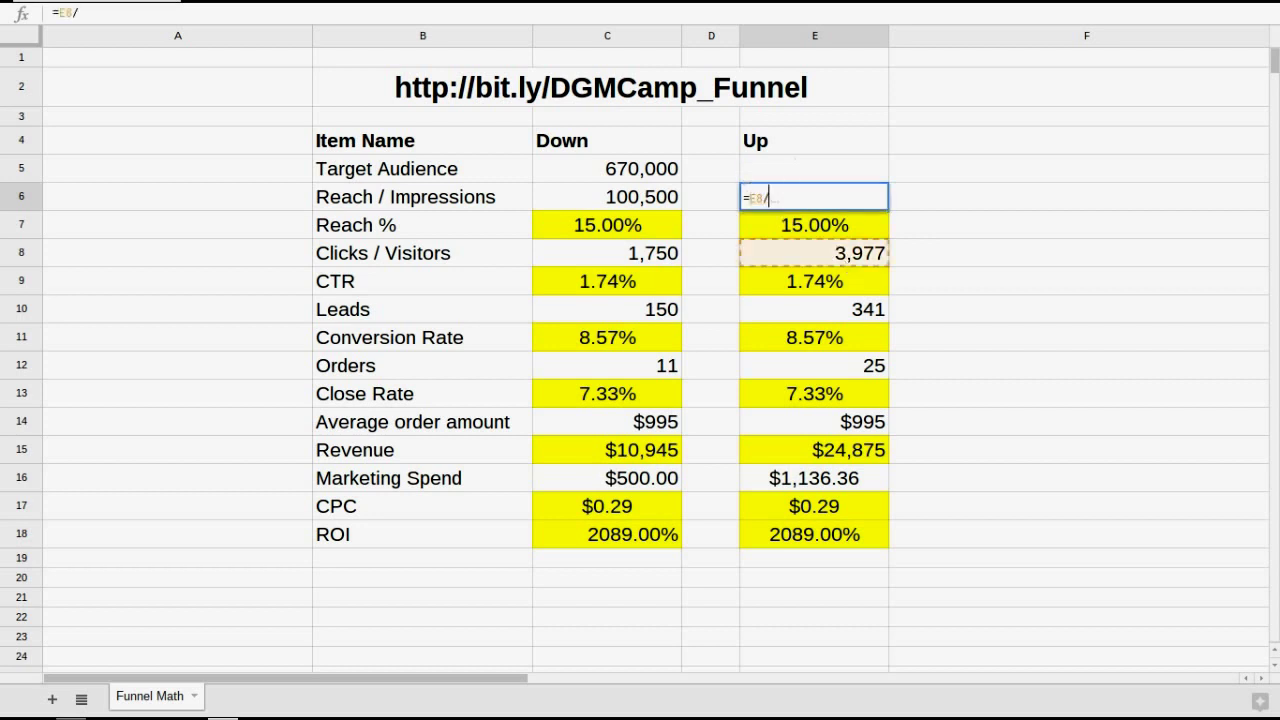
{"action": "left_click", "coordinate": [812, 287]}
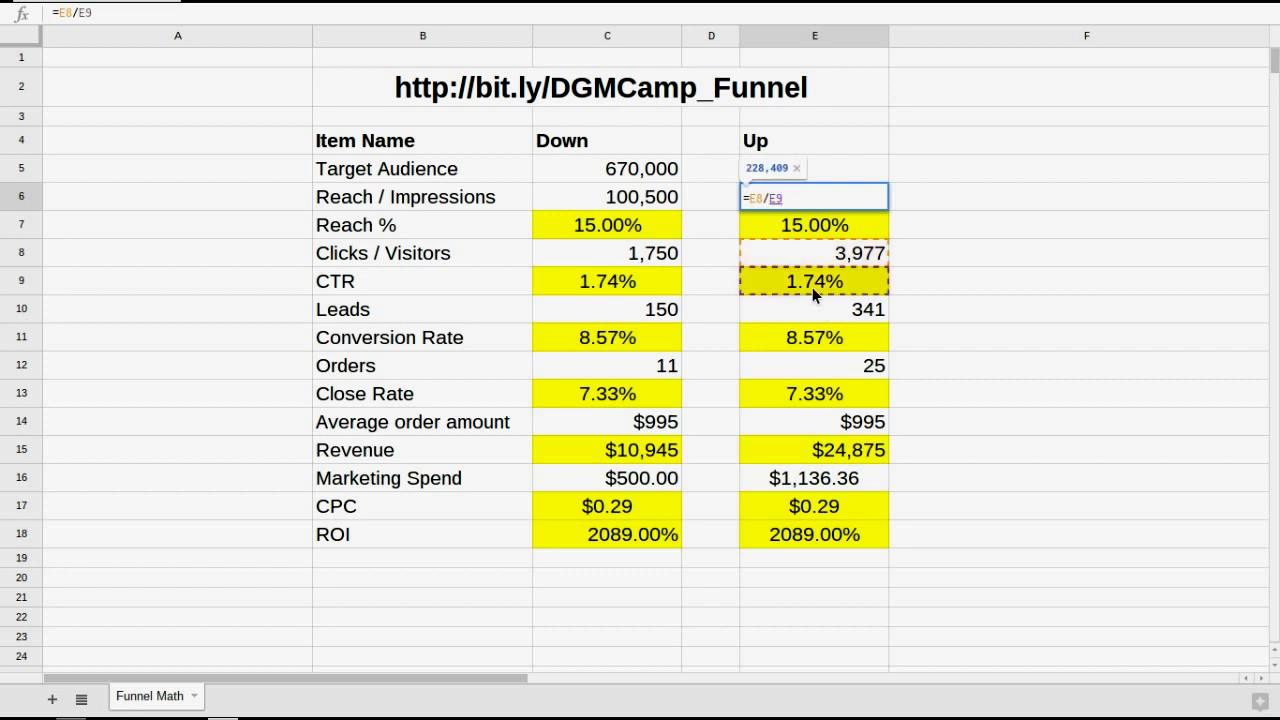
{"action": "key", "text": "Return"}
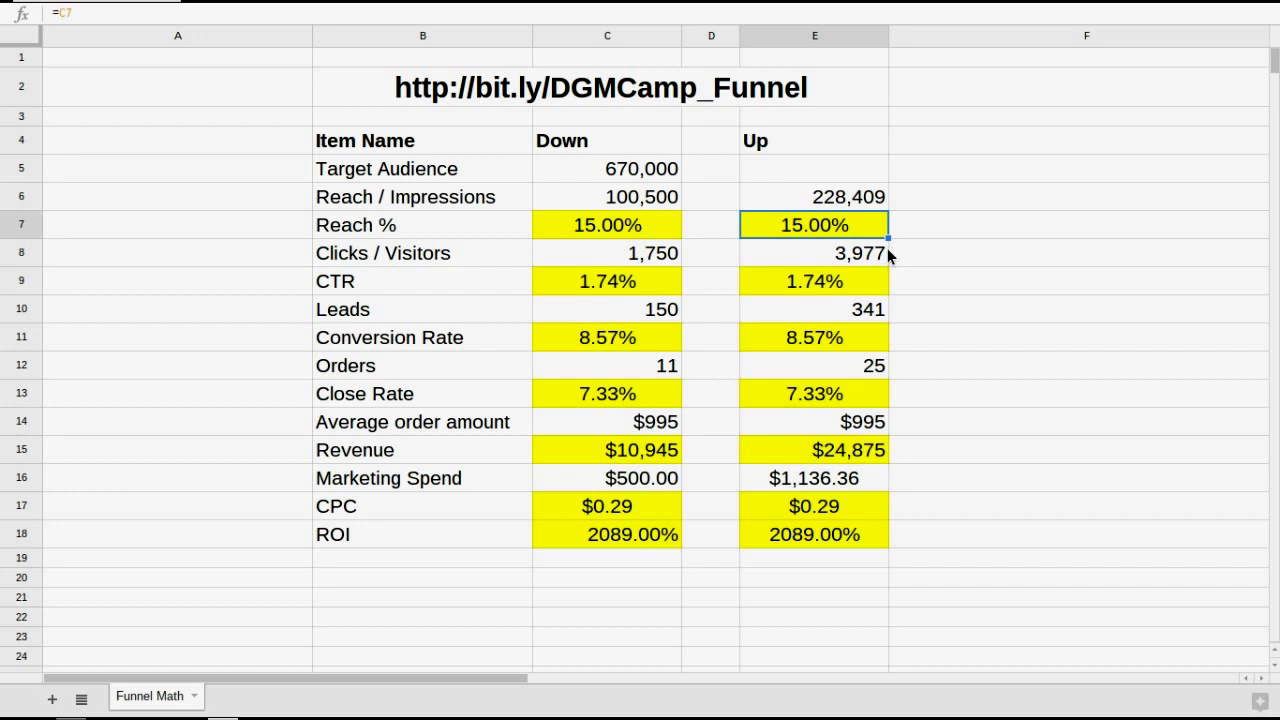
Step: Calculate Target Audience in the Up column by dividing Reach / Impressions by Reach % with the formula =E6/E7
{"action": "left_click", "coordinate": [854, 177]}
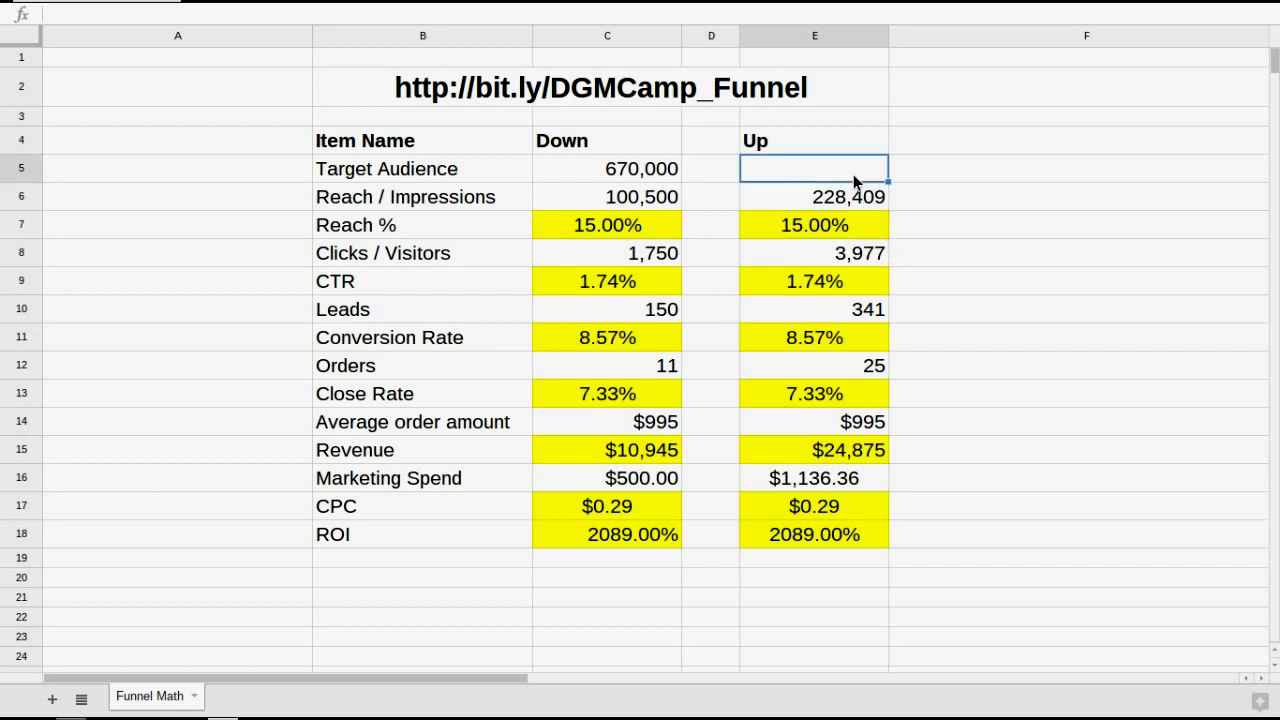
{"action": "type", "text": "="}
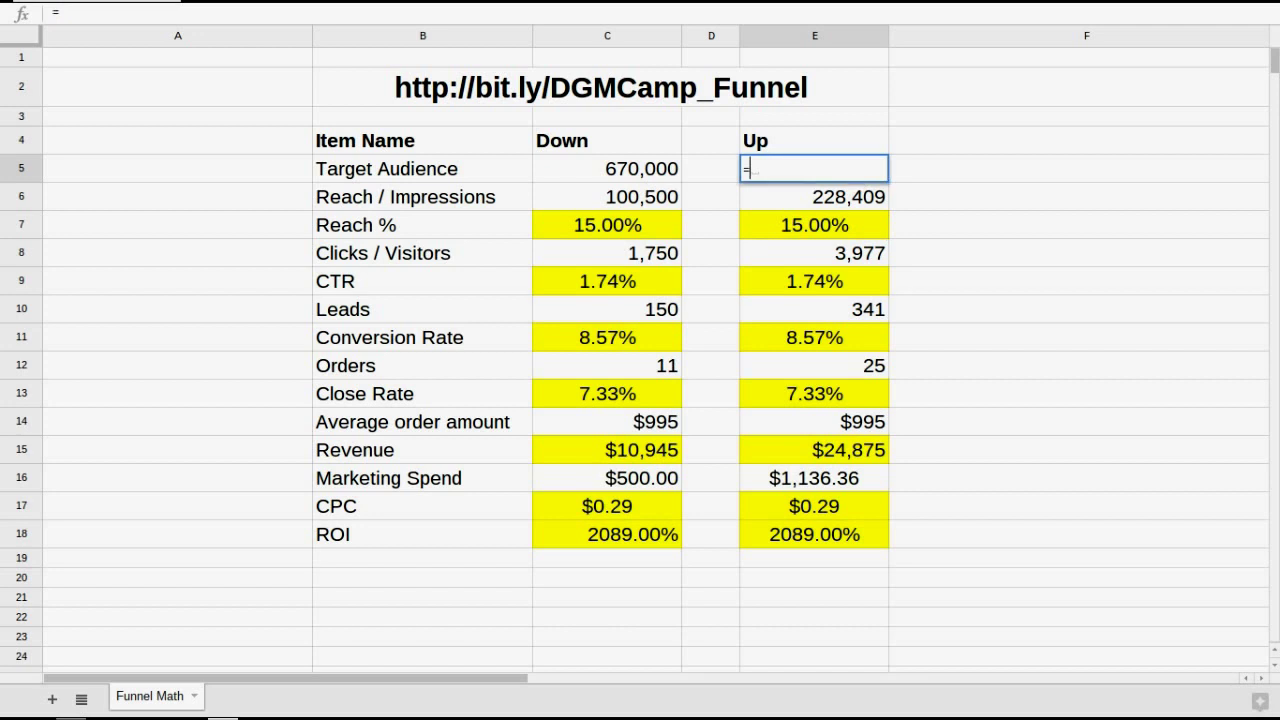
{"action": "left_click", "coordinate": [852, 202]}
{"action": "type", "text": "/"}
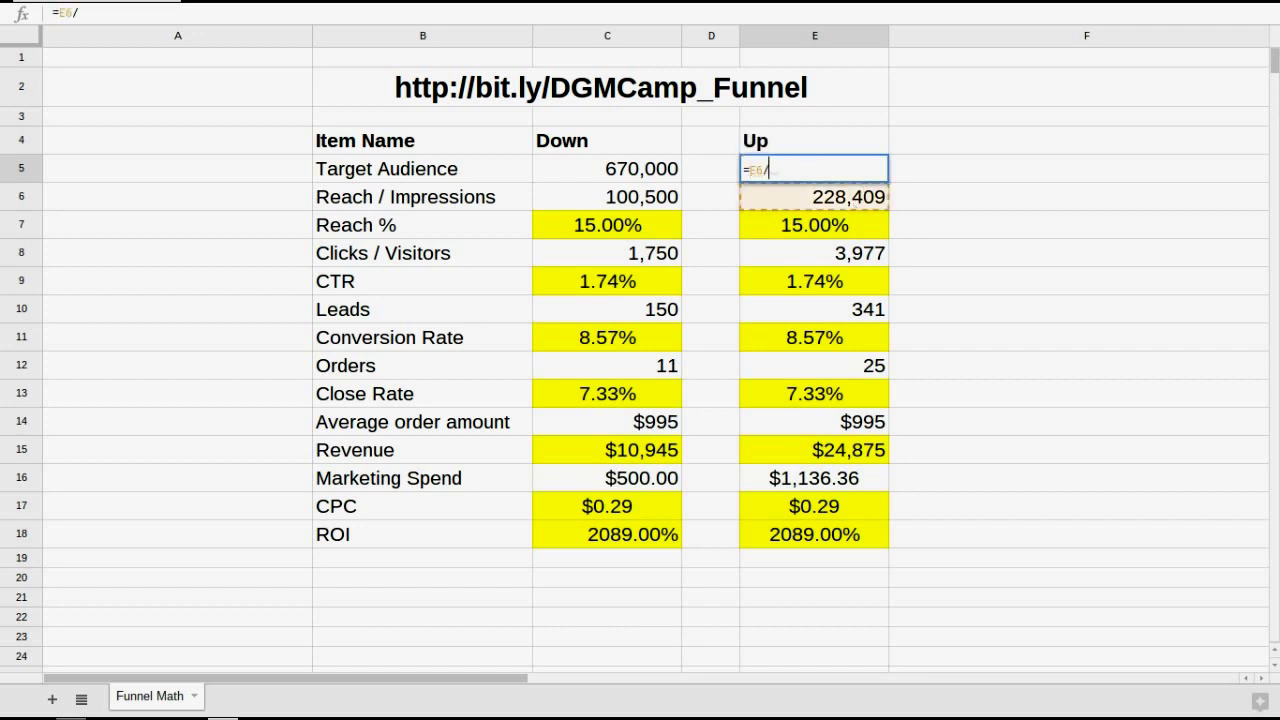
{"action": "left_click", "coordinate": [828, 228]}
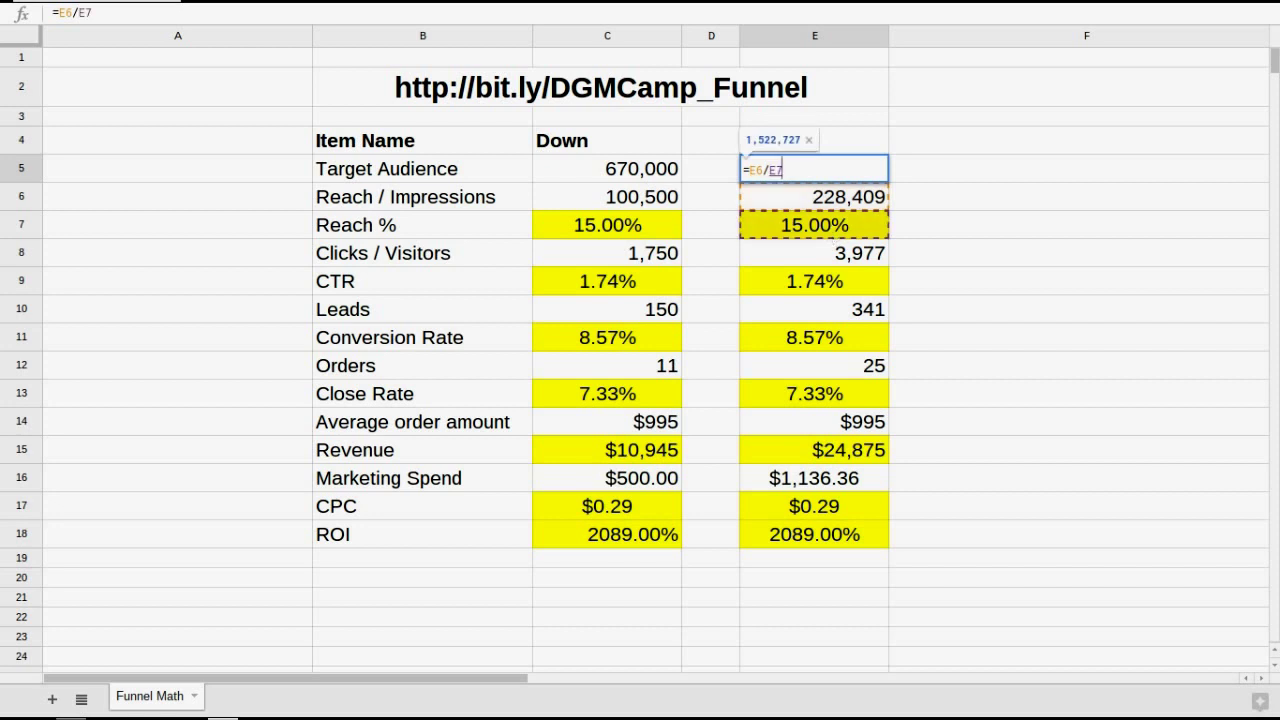
{"action": "key", "text": "Return"}
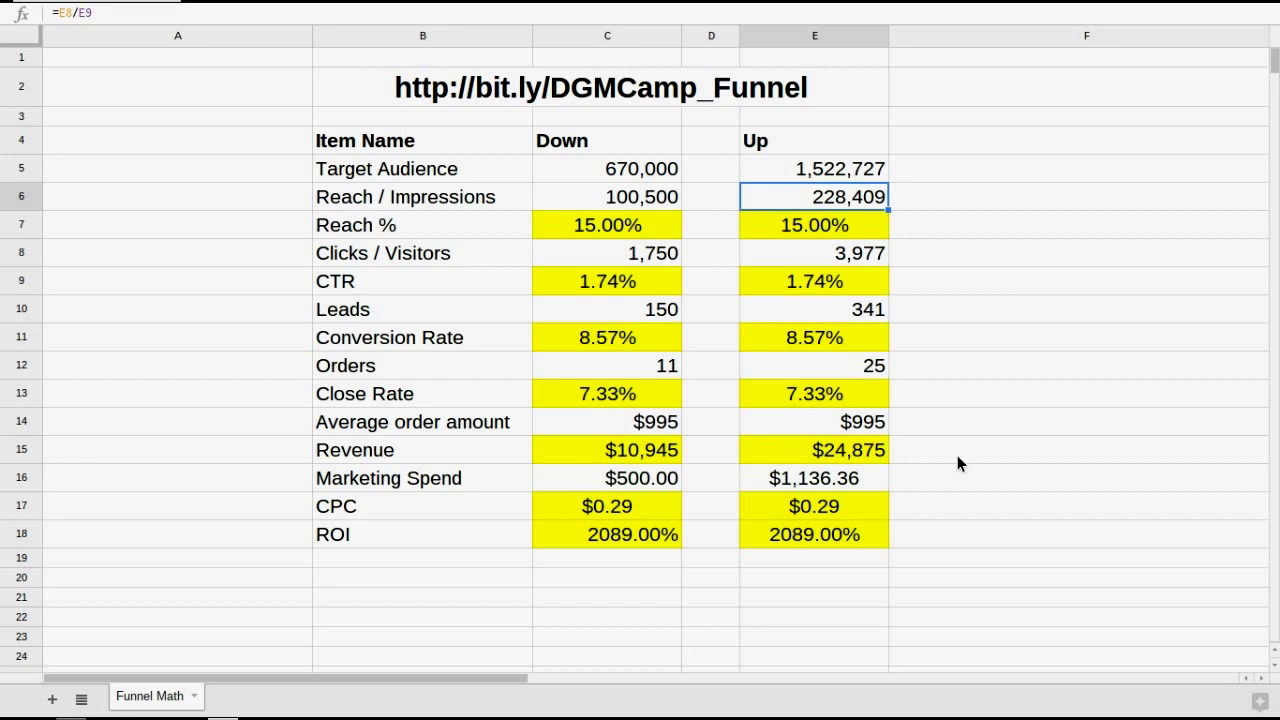
Step: Review the Down column from start to end and the Up column in reverse, and switch to the funnel slideshow, advancing to slide 3
{"action": "left_click_drag", "start_coordinate": [654, 151], "coordinate": [671, 531]}
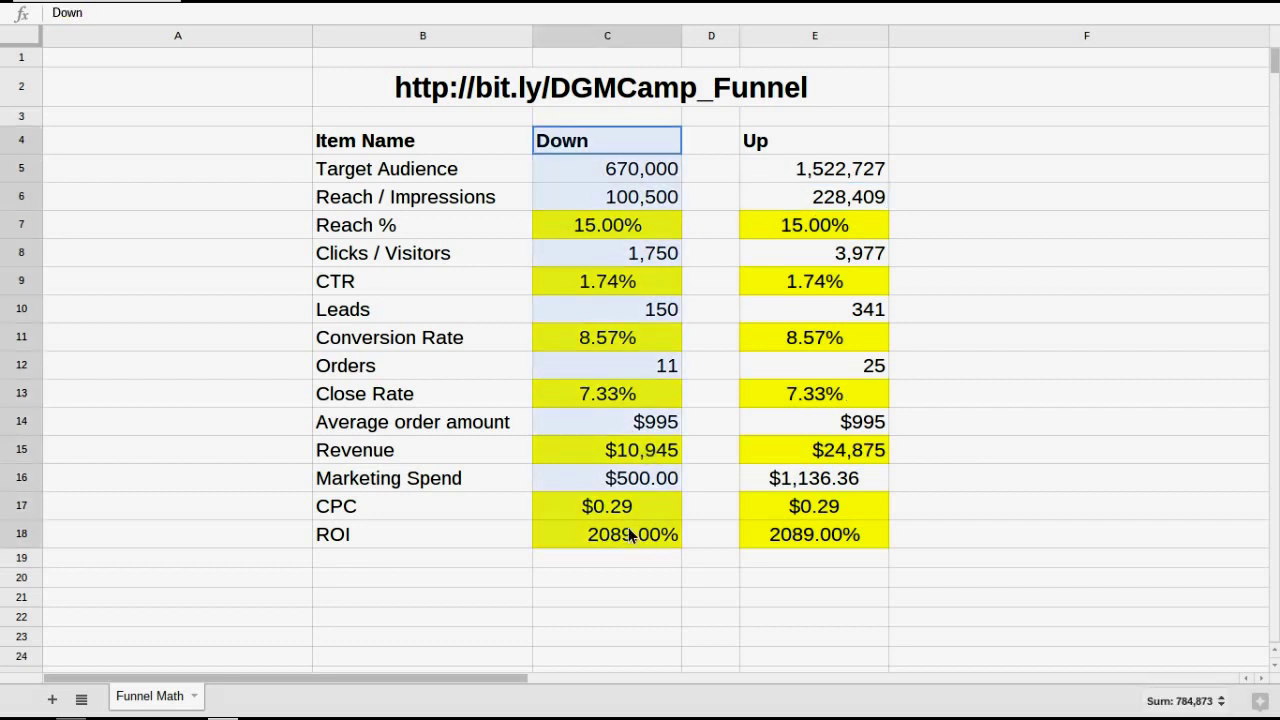
{"action": "left_click_drag", "start_coordinate": [789, 539], "coordinate": [817, 150]}
{"action": "key", "text": "alt+Tab"}
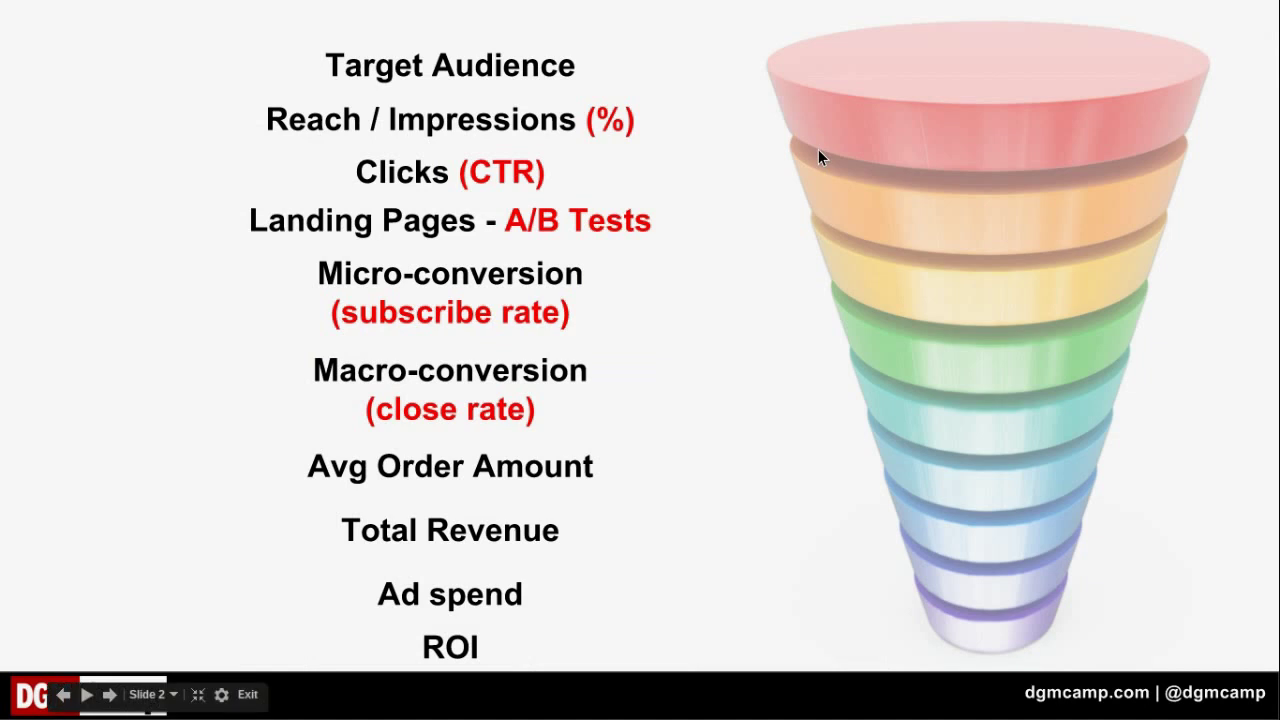
{"action": "key", "text": "Right"}
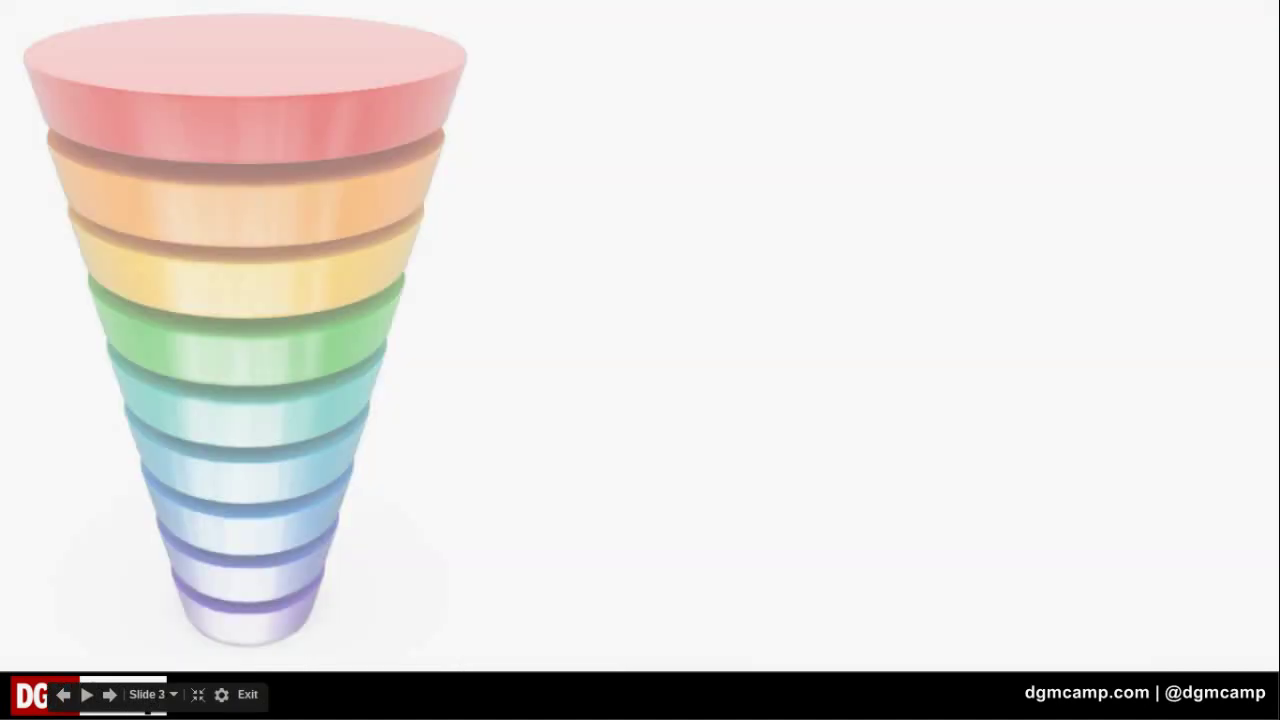